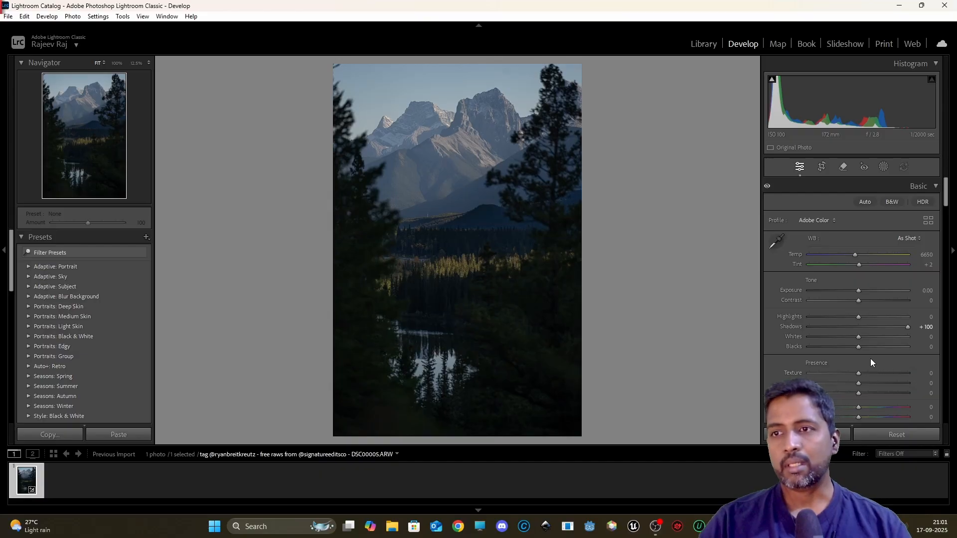
# Try an overall exposure of +3.08 on the photo, and reset it to zero
pyautogui.scroll(-10, 885, 192)
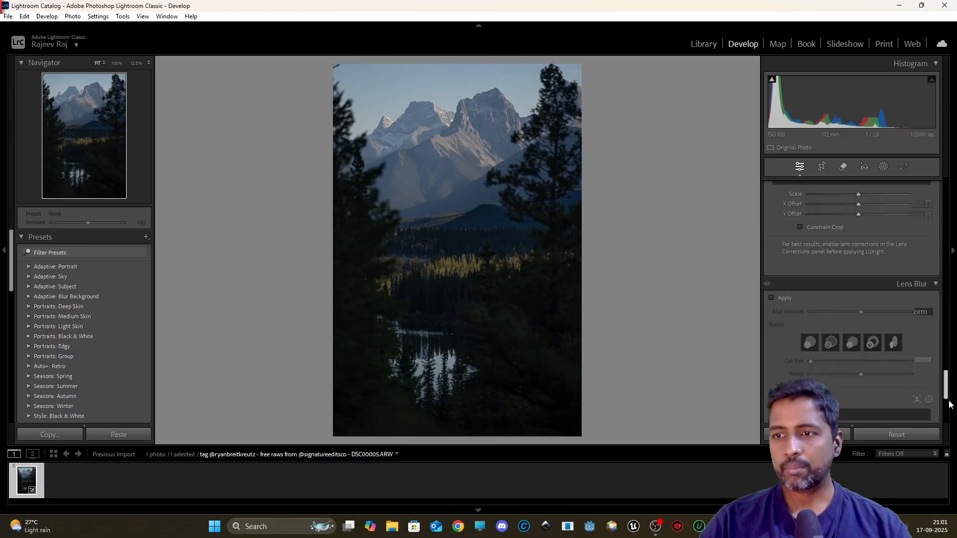
pyautogui.scroll(10, 903, 314)
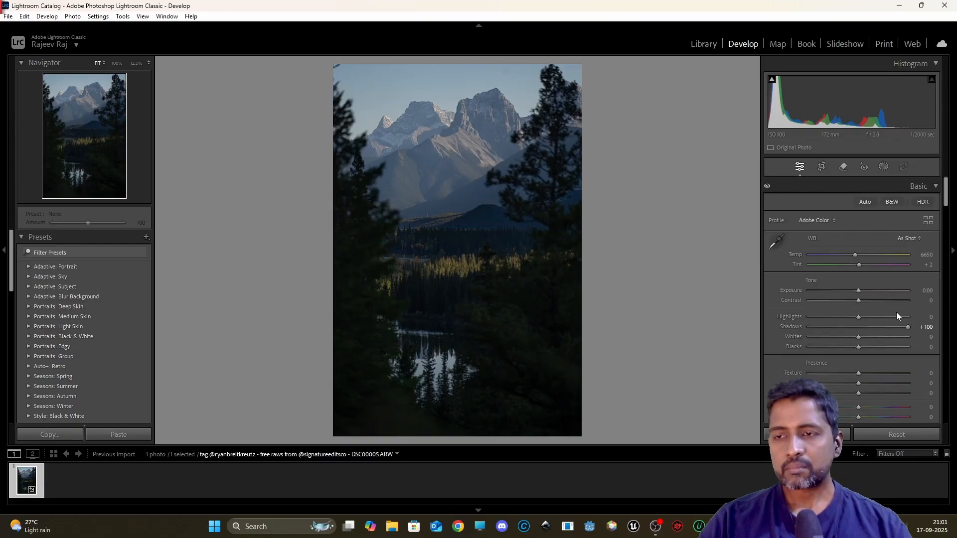
pyautogui.moveTo(947, 193)
pyautogui.mouseDown()
pyautogui.moveTo(948, 414)
pyautogui.moveTo(948, 197)
pyautogui.mouseUp()
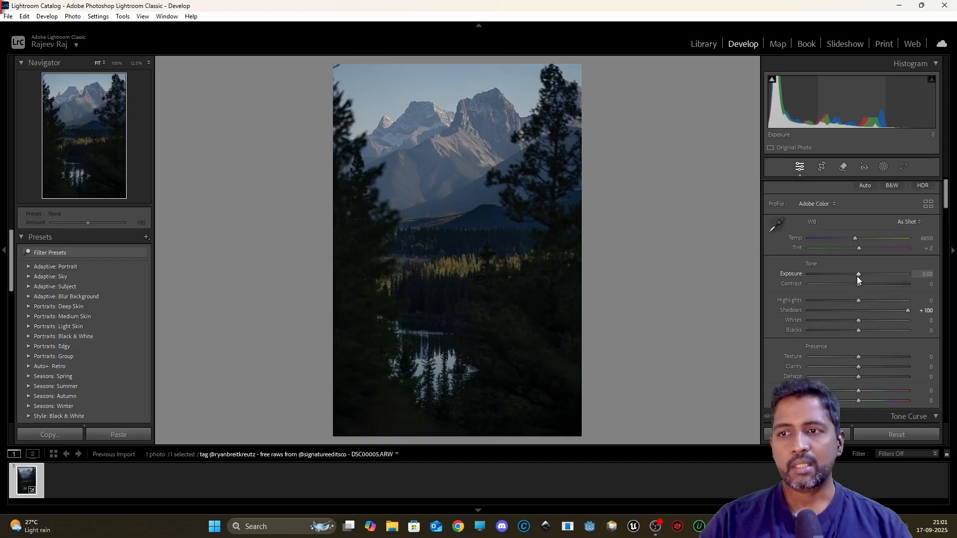
pyautogui.moveTo(858, 276); pyautogui.dragTo(887, 279)
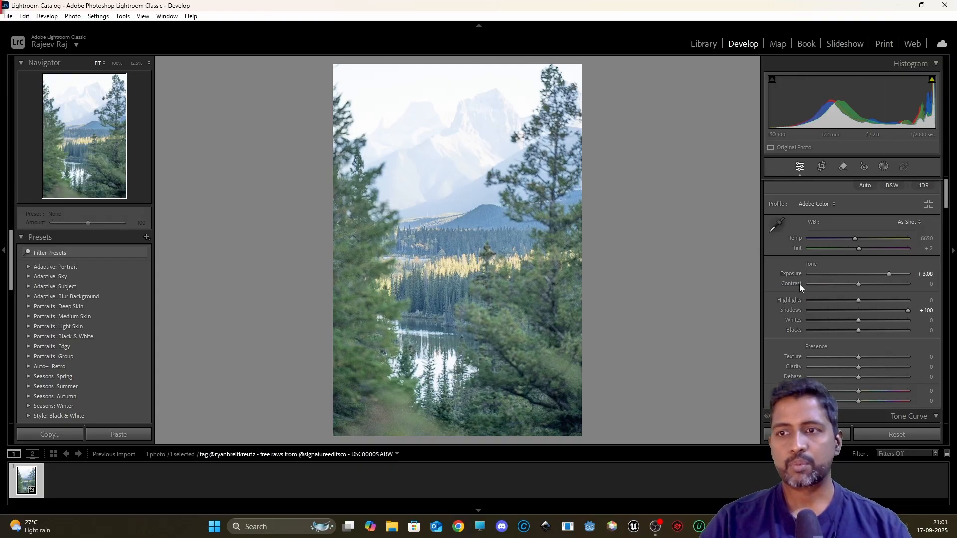
pyautogui.doubleClick(787, 275)
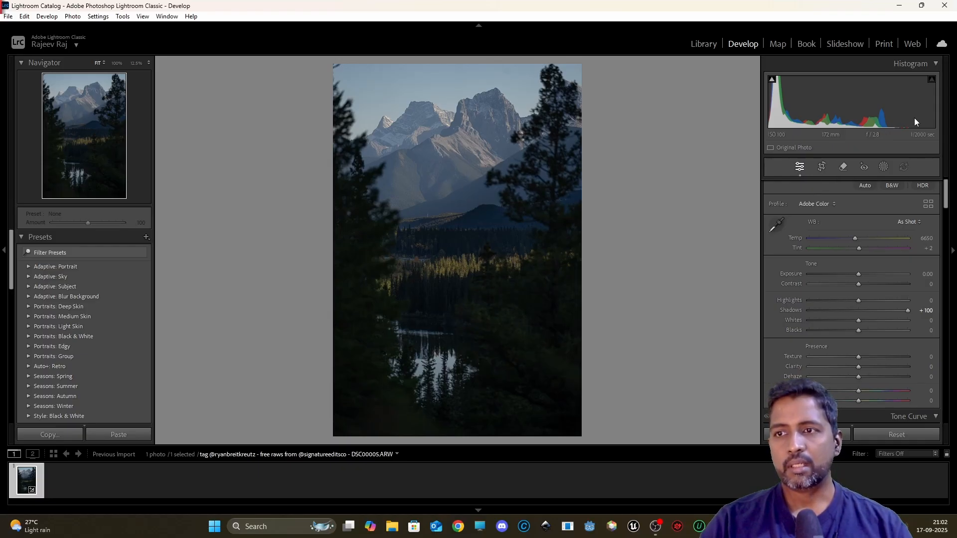
# Check the photo's capture information in the Library module and return to the Develop module
pyautogui.click(933, 66)
pyautogui.click(933, 66)
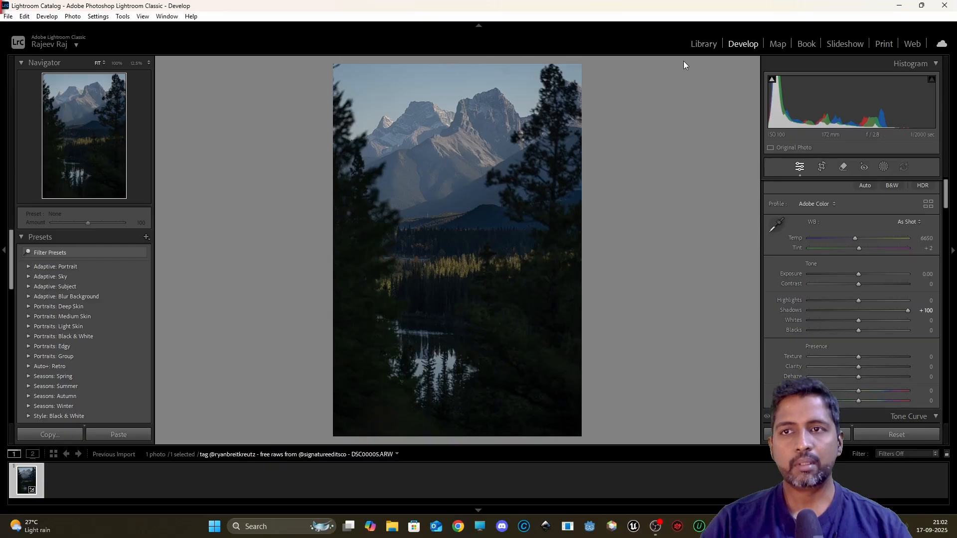
pyautogui.click(702, 45)
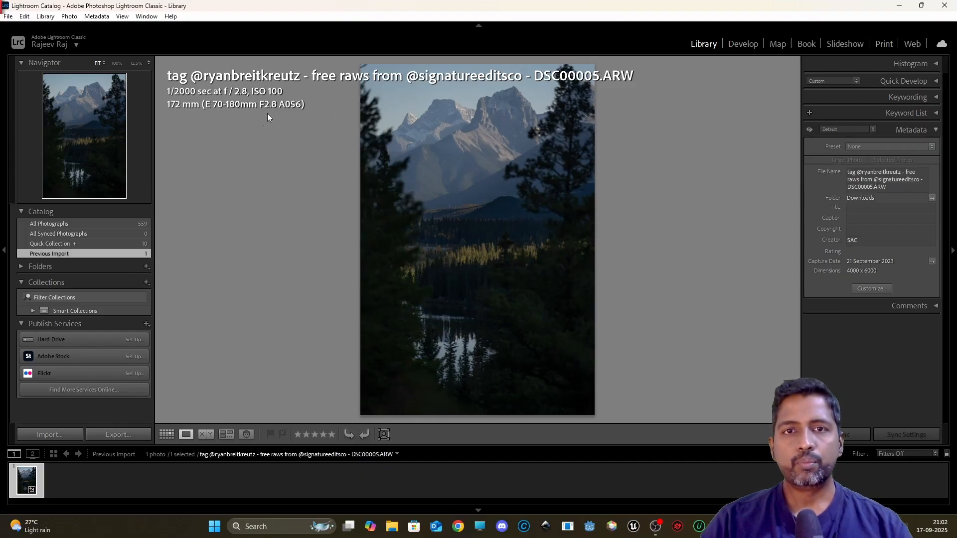
pyautogui.click(743, 46)
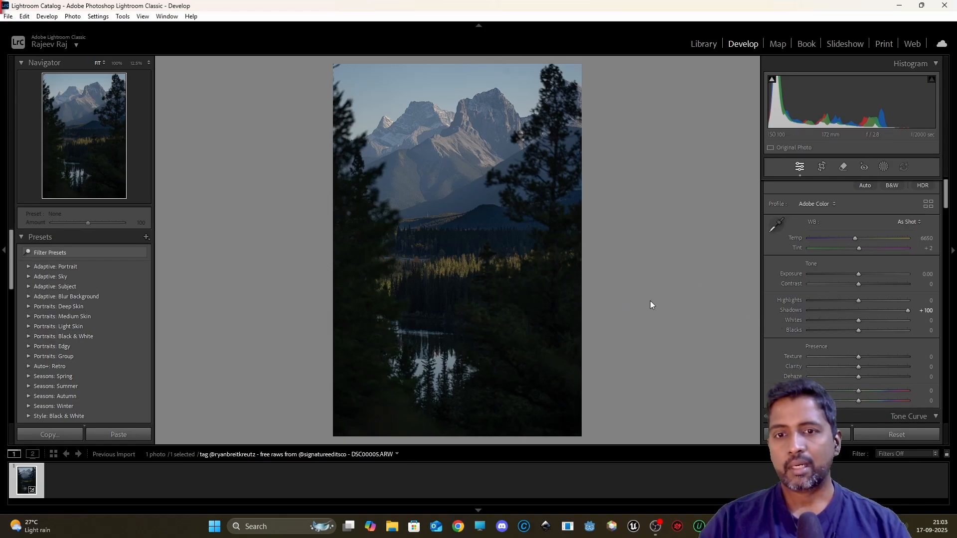
# Start a new Landscape mask so its detected areas can be chosen
pyautogui.click(883, 167)
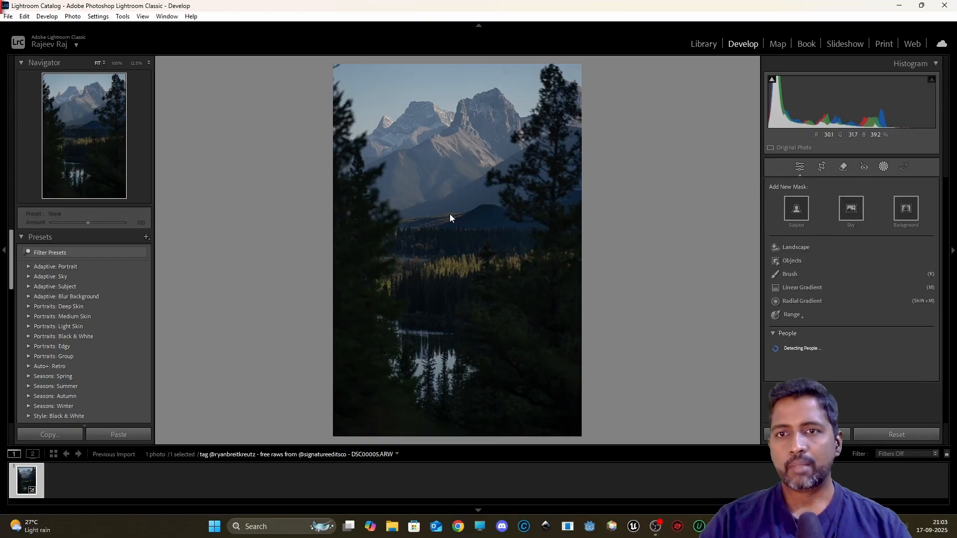
pyautogui.click(800, 168)
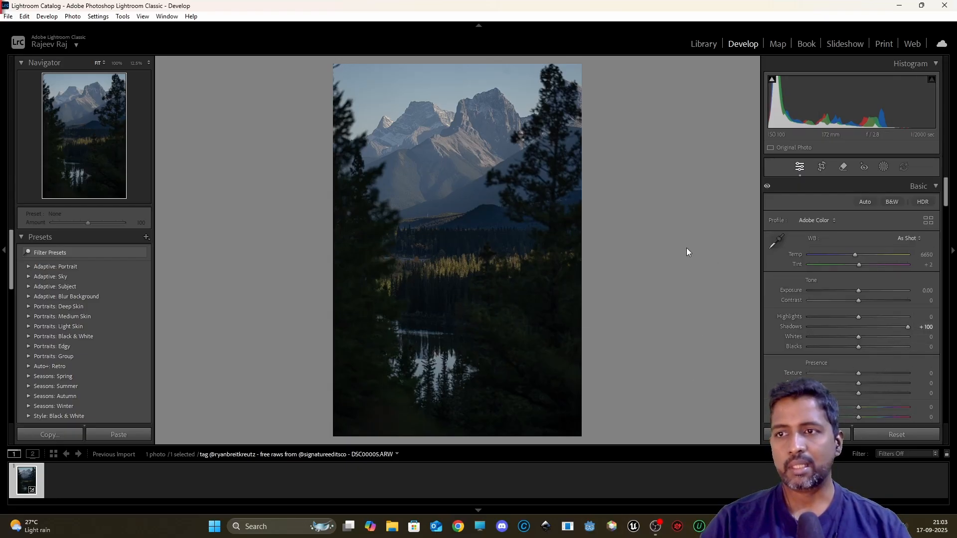
pyautogui.click(885, 168)
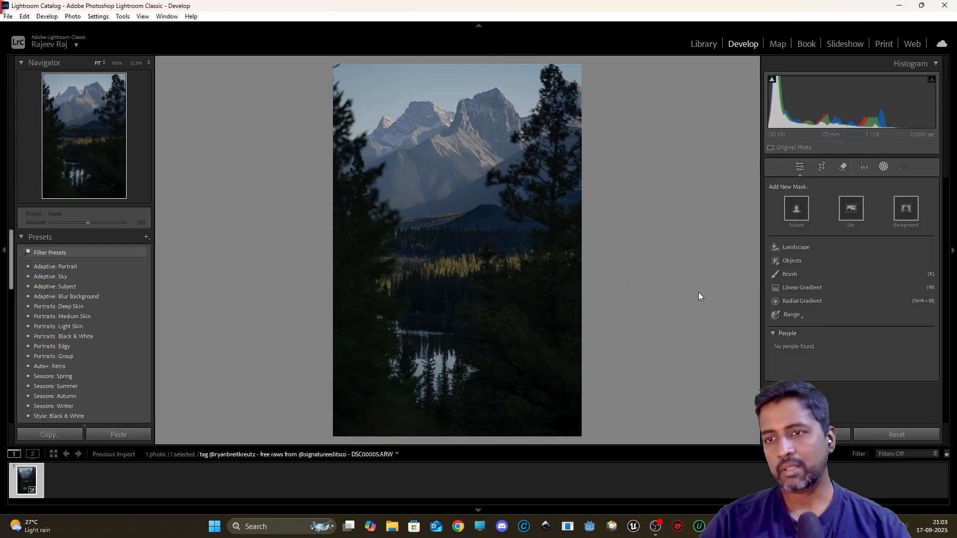
pyautogui.click(801, 250)
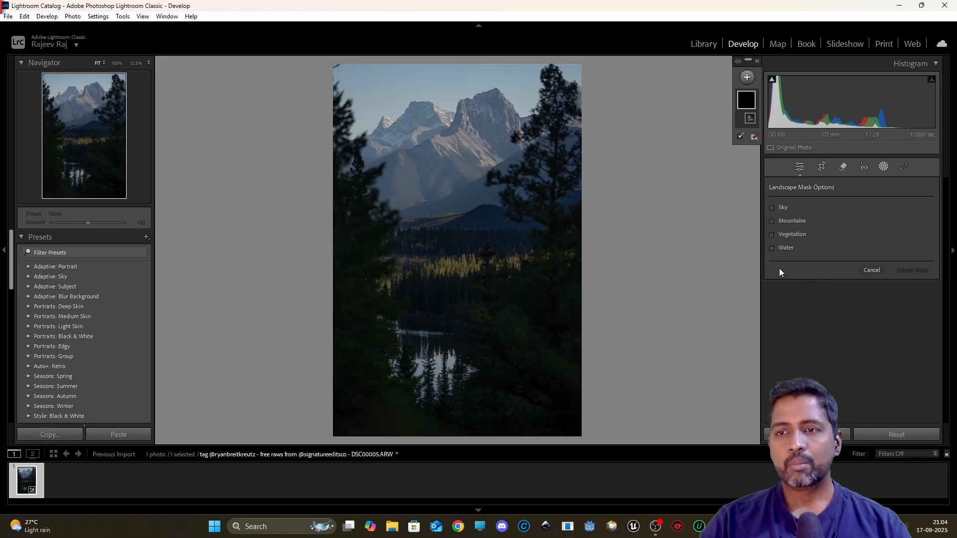
# Try selecting the Water and Vegetation areas in the landscape mask options, and deselect both
pyautogui.click(771, 248)
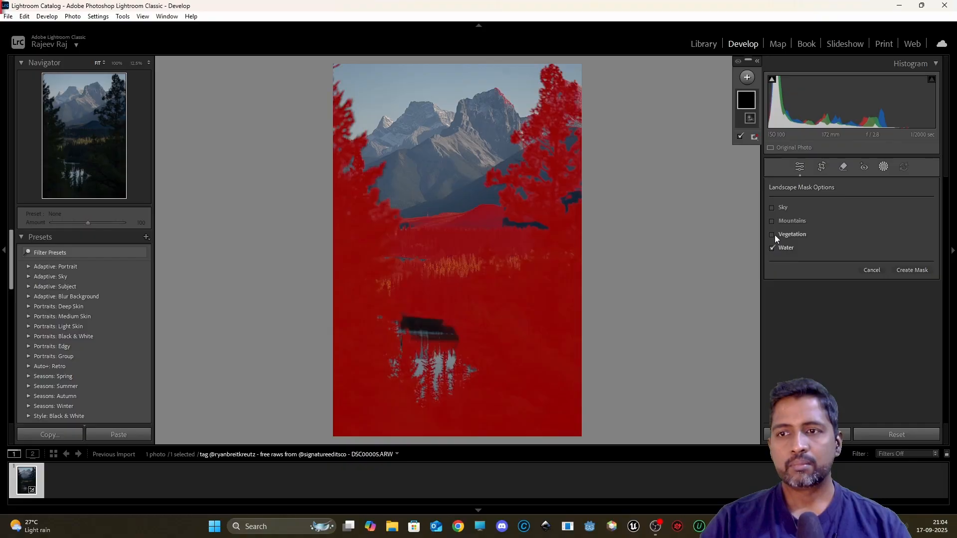
pyautogui.click(773, 235)
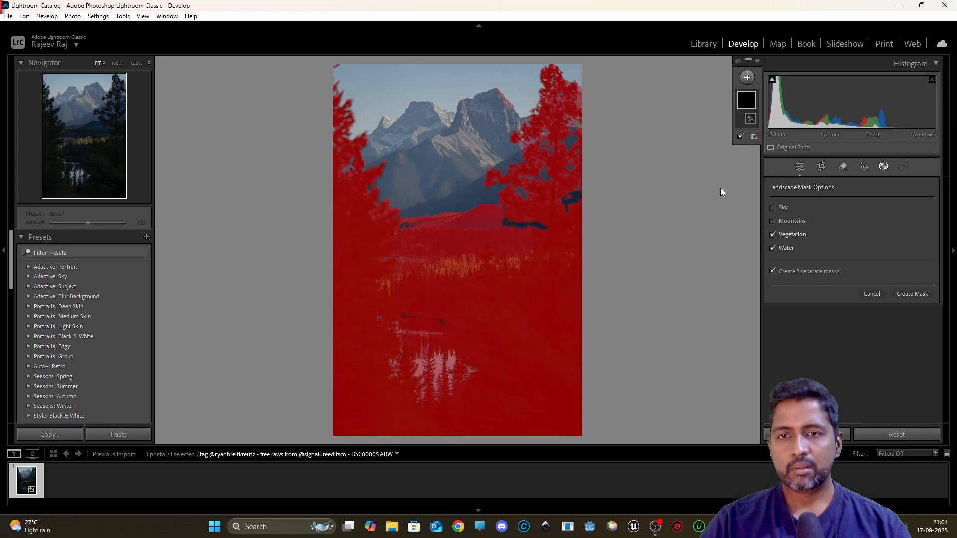
pyautogui.click(773, 248)
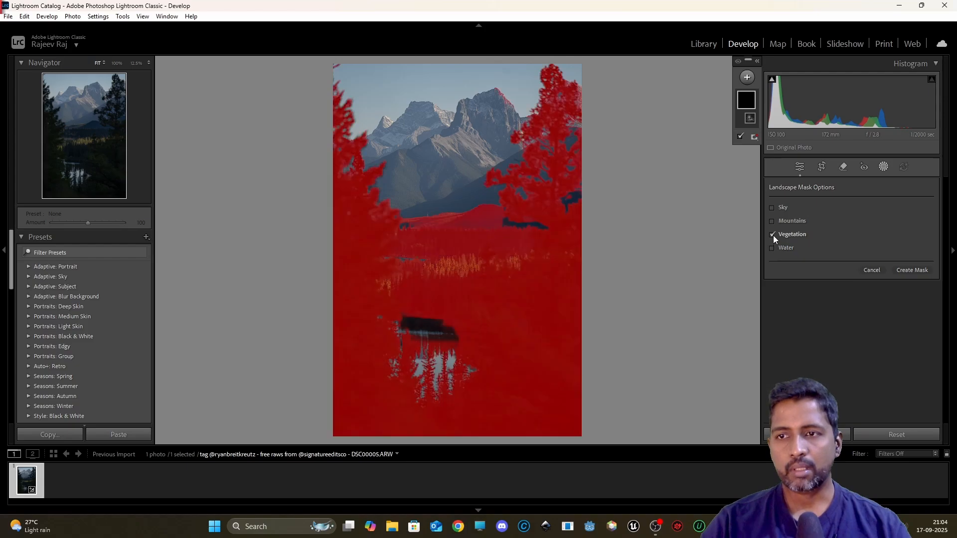
pyautogui.click(773, 234)
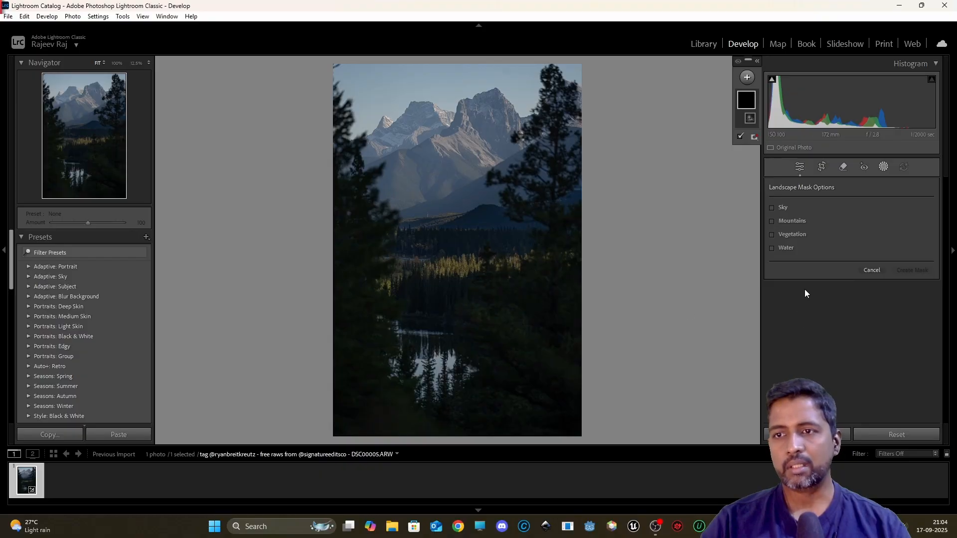
# Create two separate landscape masks, one for Vegetation and one for Water
pyautogui.click(773, 247)
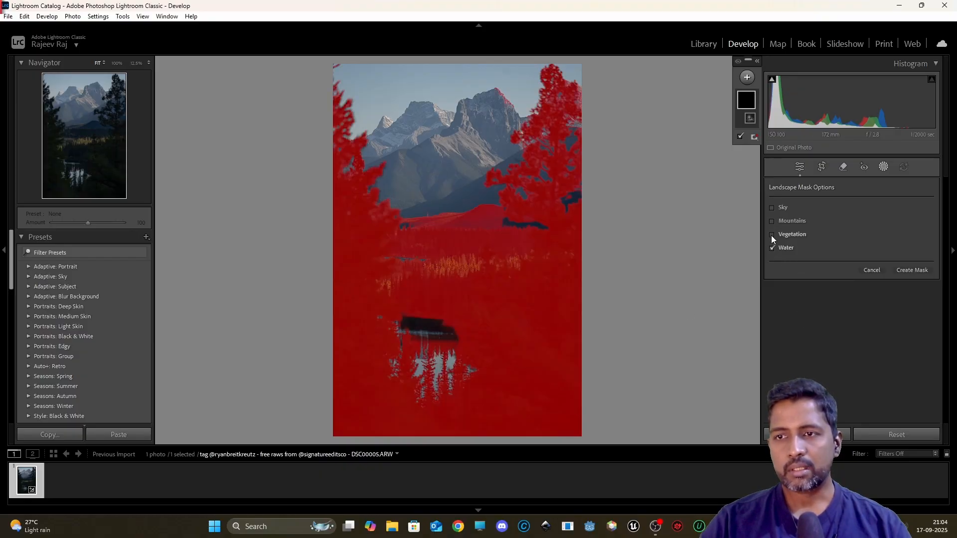
pyautogui.click(772, 236)
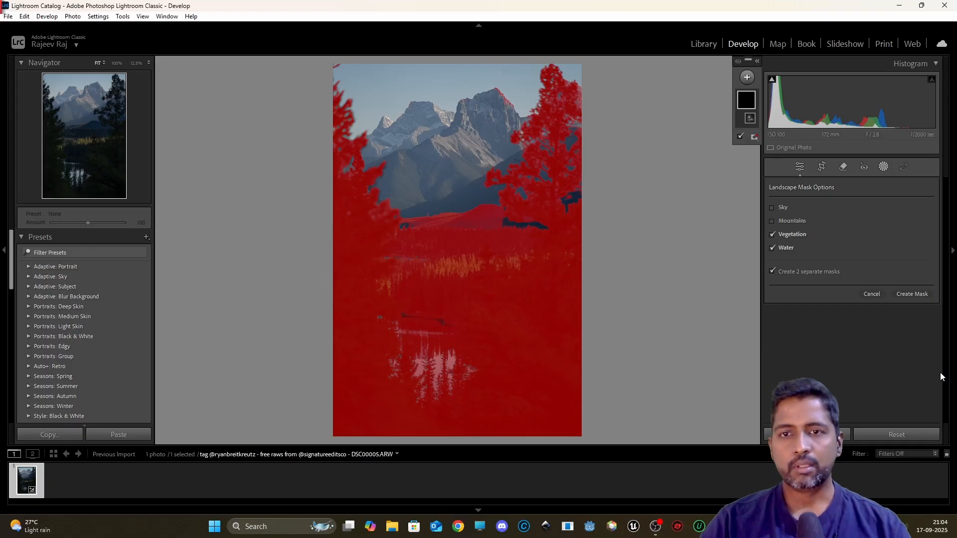
pyautogui.click(915, 294)
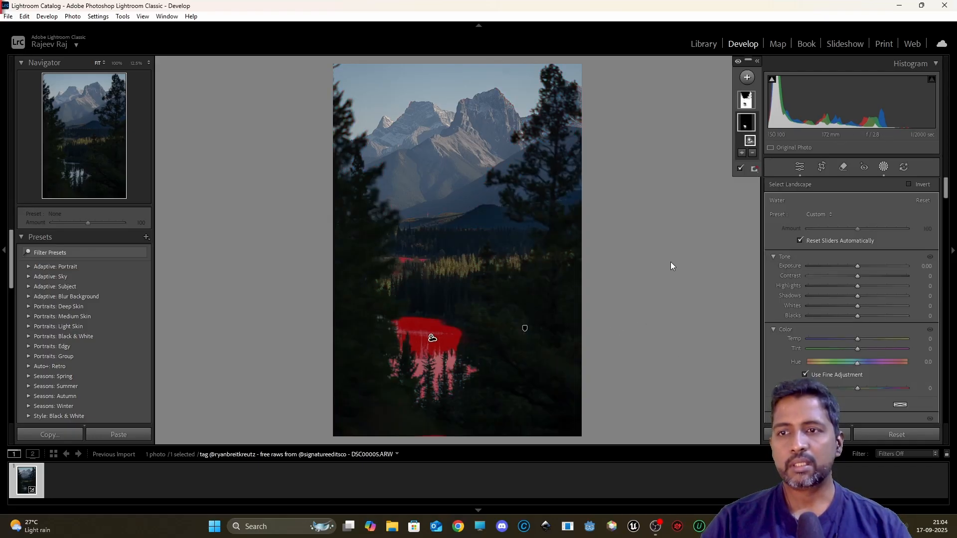
# Try an exposure of 4.00 on the Water mask, and reset it
pyautogui.moveTo(524, 333)
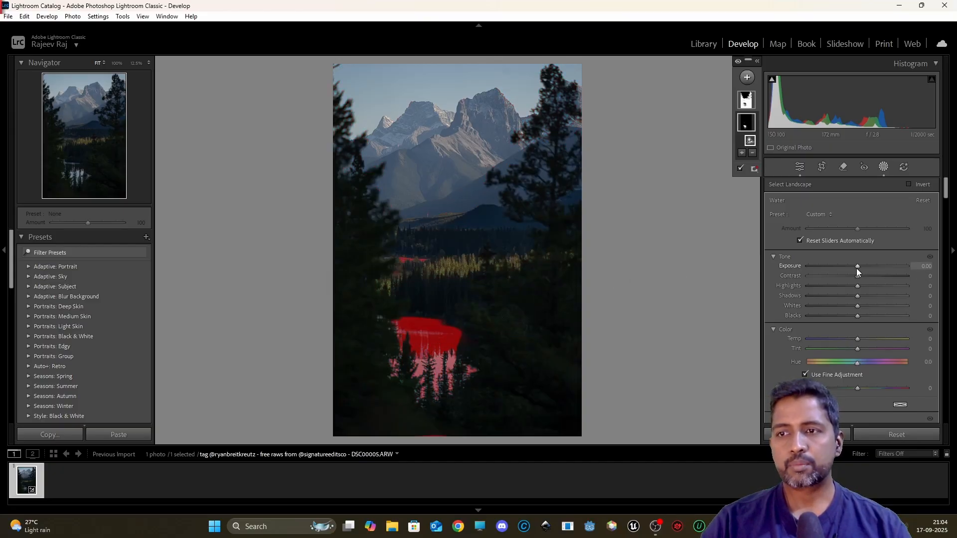
pyautogui.moveTo(856, 268); pyautogui.dragTo(921, 272)
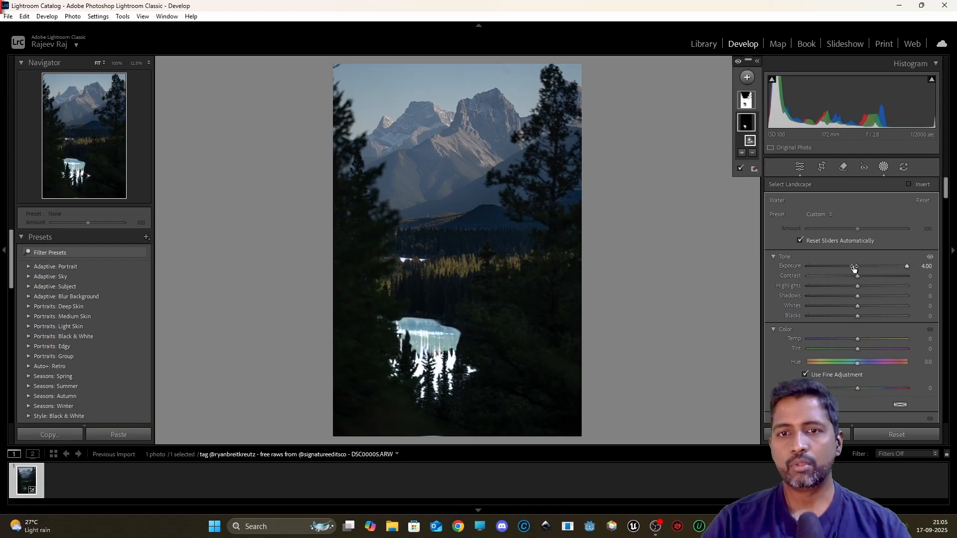
pyautogui.doubleClick(795, 266)
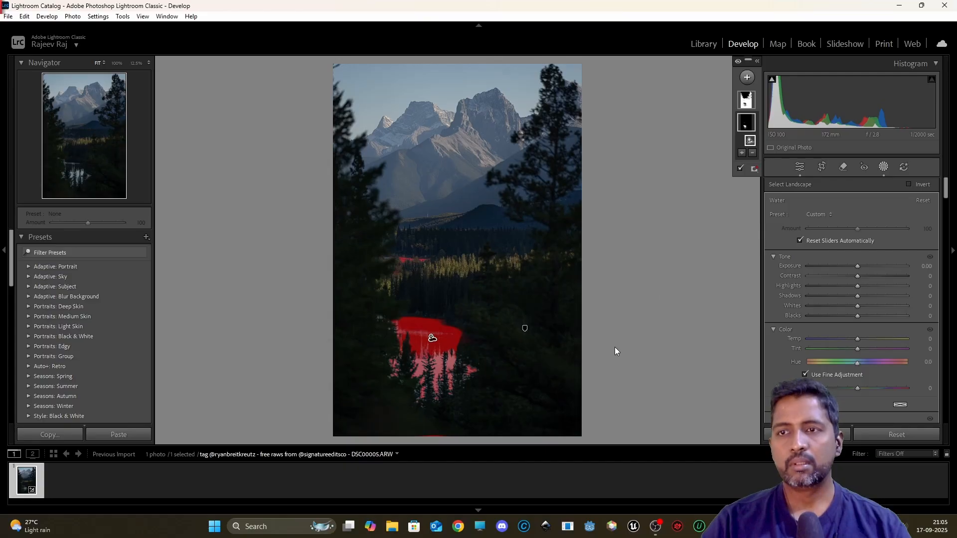
# Try an exposure of 1.46 on the Vegetation mask, reset it, and show the mask overlay
pyautogui.click(747, 121)
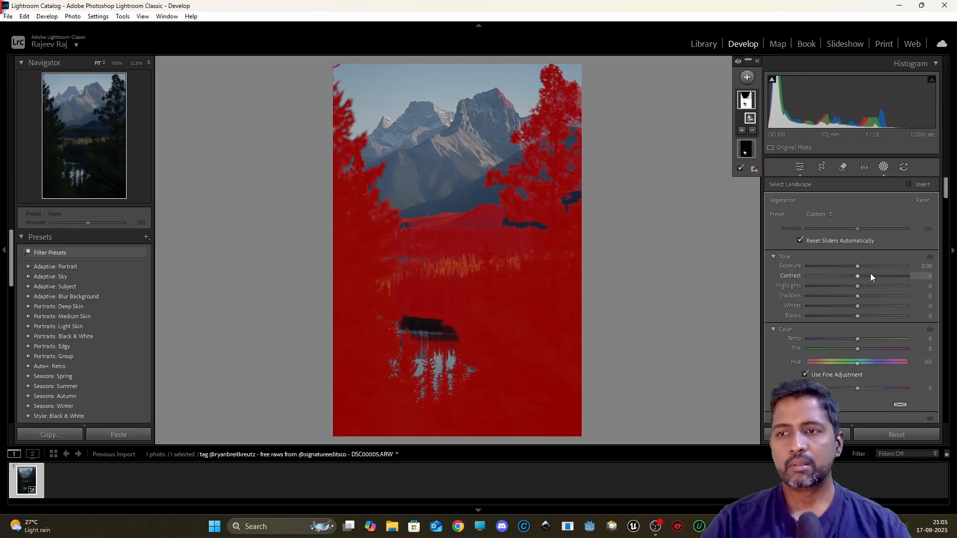
pyautogui.click(860, 265)
pyautogui.moveTo(859, 266); pyautogui.dragTo(877, 267)
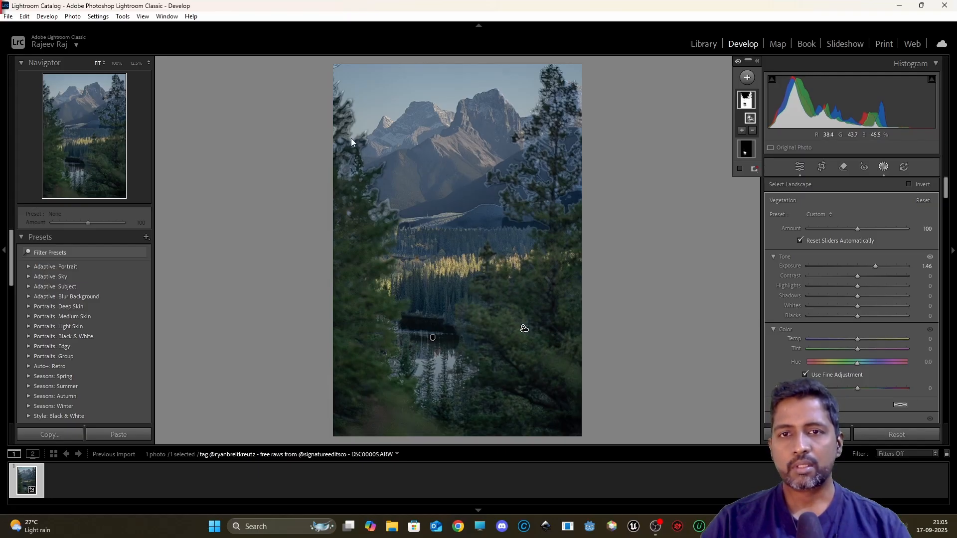
pyautogui.doubleClick(792, 266)
pyautogui.press('o')
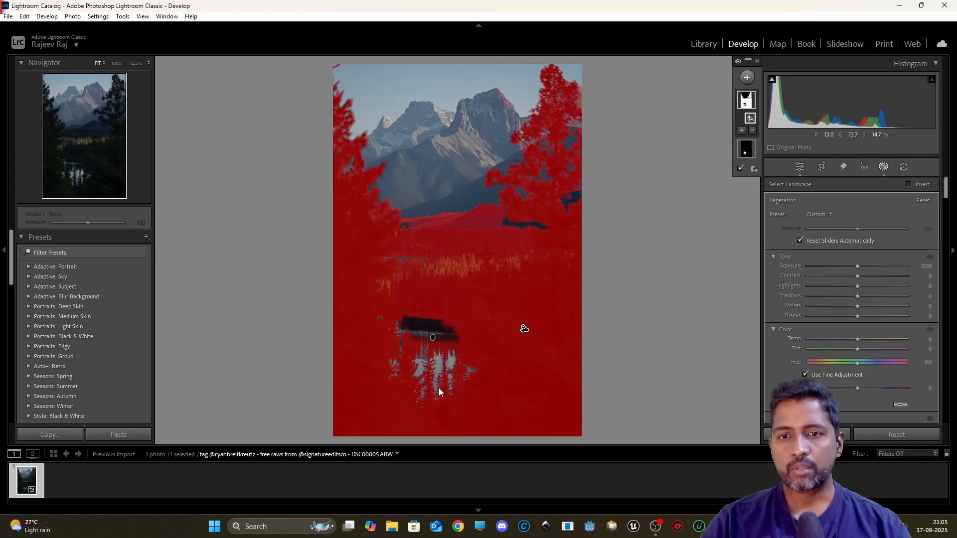
# Add the unmasked dark patch at the lake's far shore to the Vegetation mask with a size 9 brush
pyautogui.click(743, 100)
pyautogui.click(748, 102)
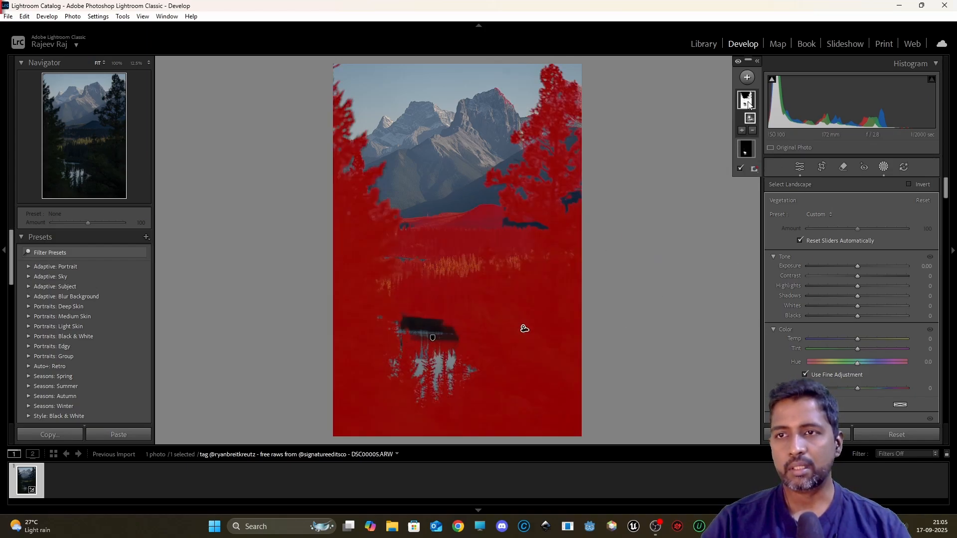
pyautogui.click(743, 130)
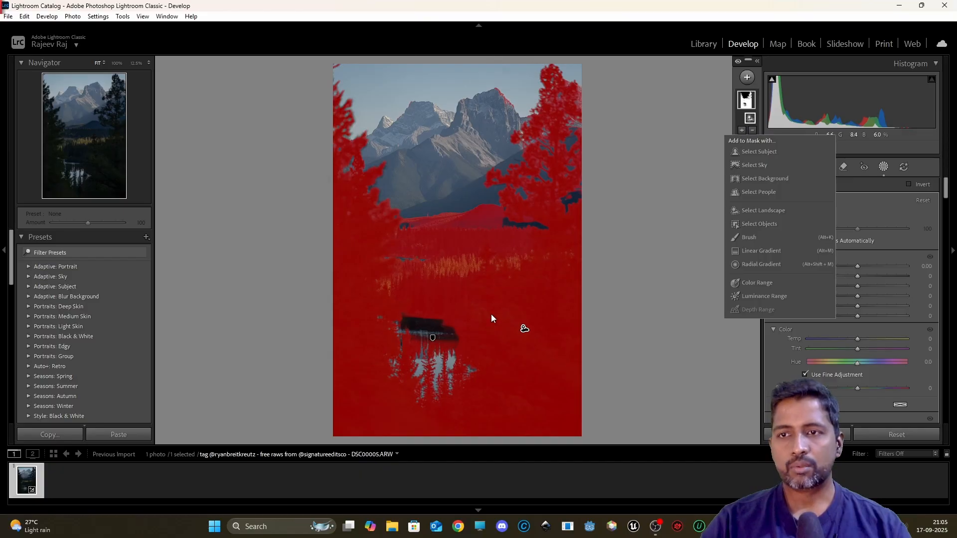
pyautogui.click(747, 239)
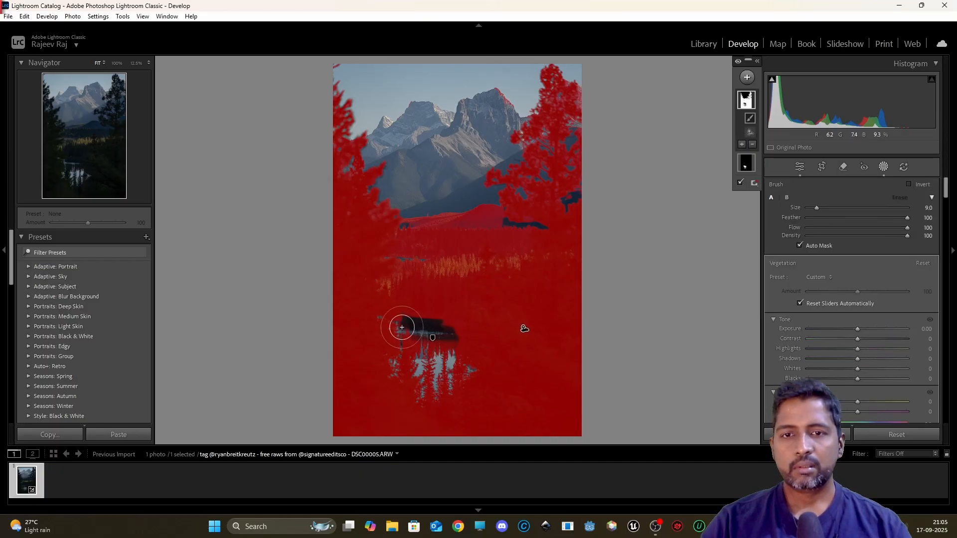
pyautogui.moveTo(400, 325)
pyautogui.mouseDown()
pyautogui.moveTo(419, 319)
pyautogui.moveTo(450, 335)
pyautogui.moveTo(443, 377)
pyautogui.moveTo(421, 370)
pyautogui.moveTo(453, 362)
pyautogui.moveTo(435, 383)
pyautogui.moveTo(395, 348)
pyautogui.moveTo(409, 359)
pyautogui.moveTo(396, 370)
pyautogui.moveTo(454, 391)
pyautogui.moveTo(443, 386)
pyautogui.moveTo(480, 367)
pyautogui.moveTo(407, 351)
pyautogui.moveTo(403, 267)
pyautogui.moveTo(386, 262)
pyautogui.moveTo(430, 272)
pyautogui.moveTo(402, 267)
pyautogui.mouseUp()
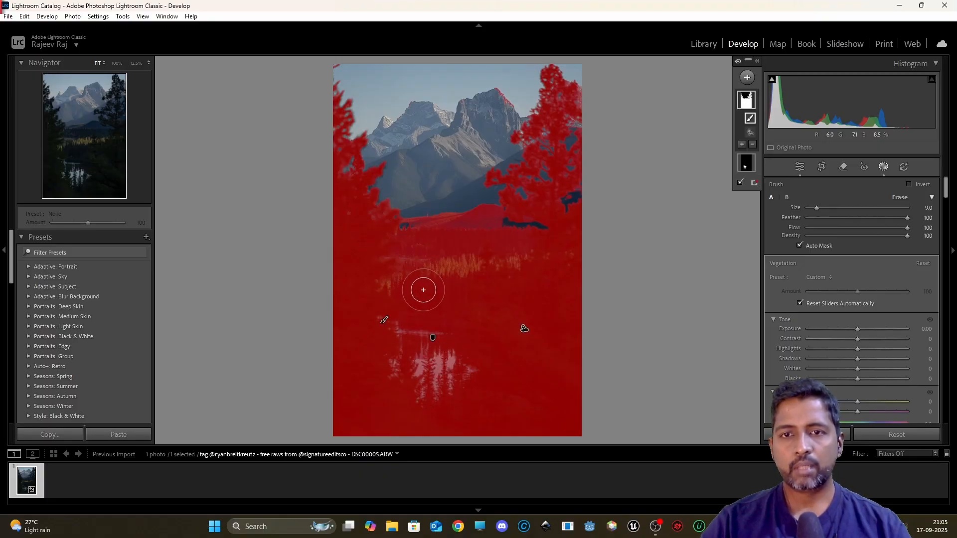
# Paint the missed tree areas below the mountains into the Vegetation mask with a size 5 brush, undoing and repainting one stroke
pyautogui.scroll(-4, 419, 286)
pyautogui.moveTo(411, 233); pyautogui.dragTo(399, 230)
pyautogui.moveTo(538, 226)
pyautogui.mouseDown()
pyautogui.moveTo(515, 229)
pyautogui.moveTo(524, 219)
pyautogui.mouseUp()
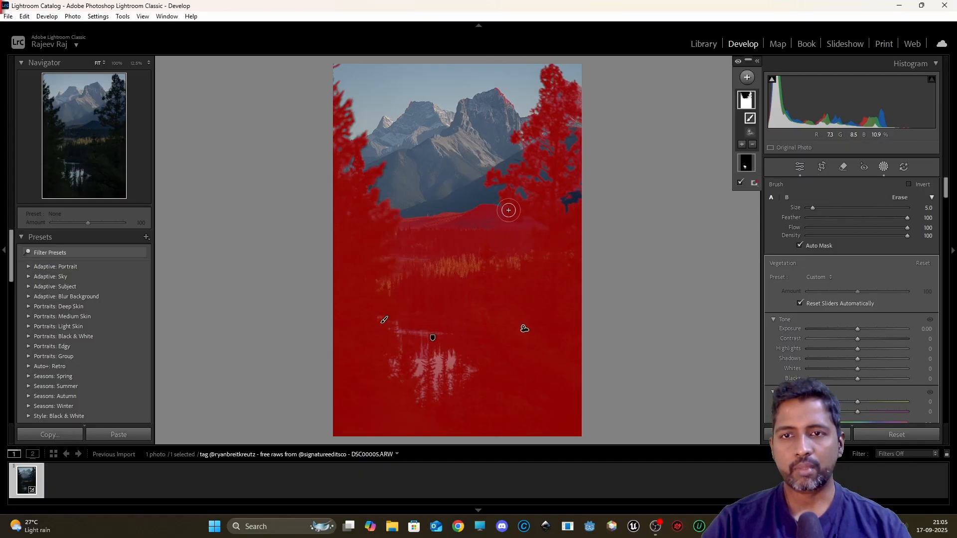
pyautogui.hotkey('ctrl', 'z')
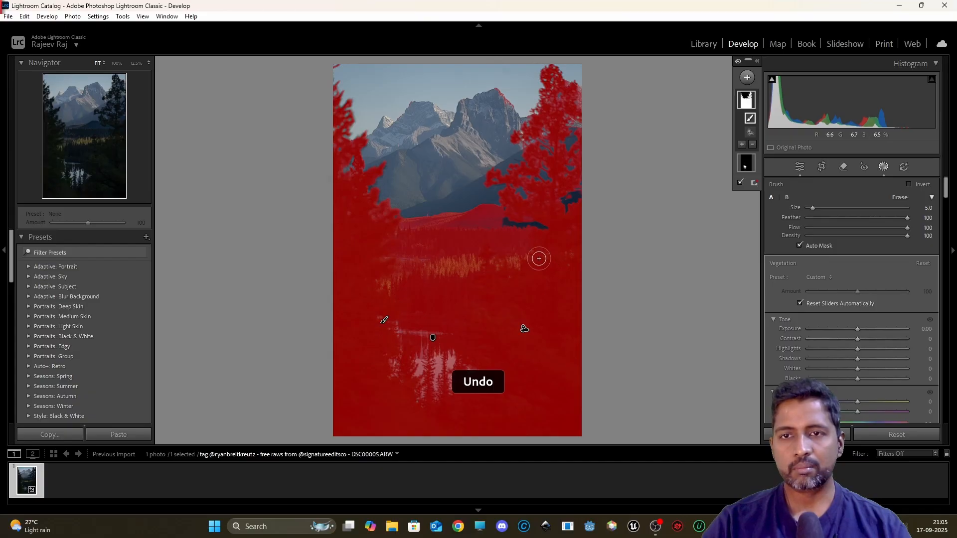
pyautogui.moveTo(520, 223)
pyautogui.mouseDown()
pyautogui.moveTo(552, 229)
pyautogui.moveTo(528, 223)
pyautogui.moveTo(584, 183)
pyautogui.mouseUp()
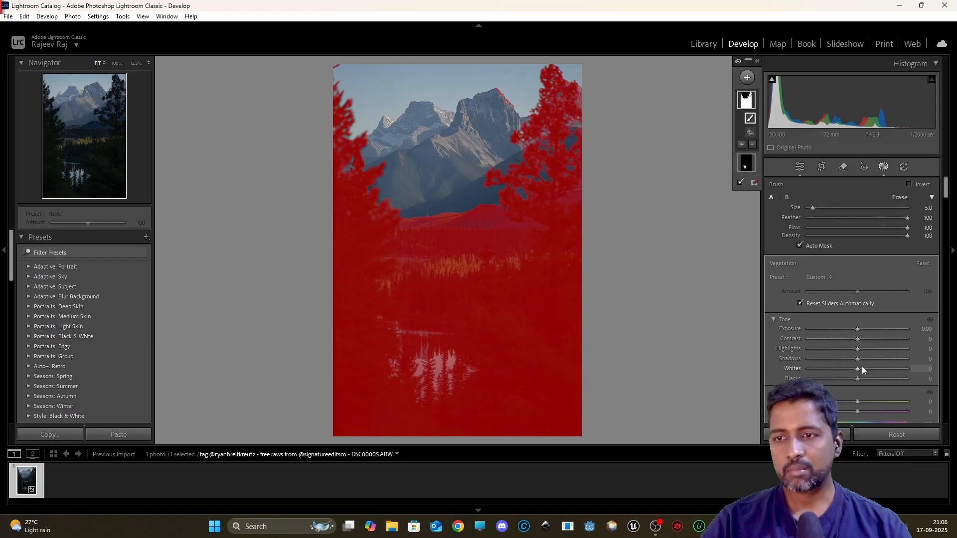
# Set the Vegetation mask's shadows to 100, highlights to -8 and exposure to 0.52
pyautogui.moveTo(857, 360); pyautogui.dragTo(925, 365)
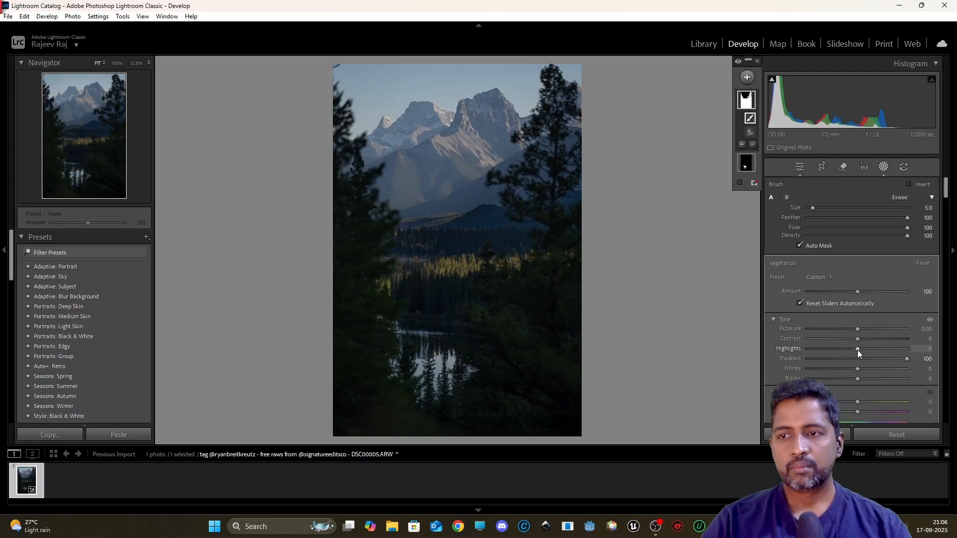
pyautogui.moveTo(858, 349); pyautogui.dragTo(854, 349)
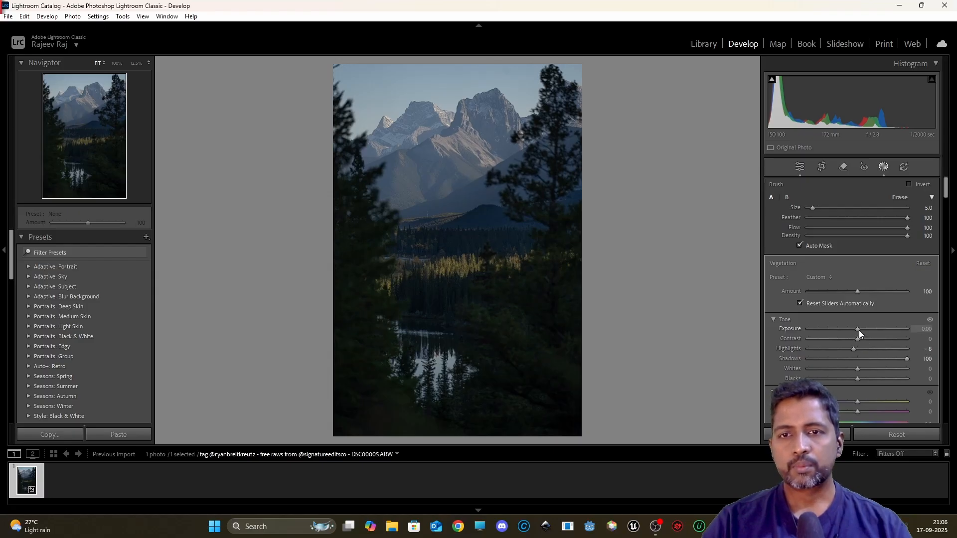
pyautogui.moveTo(860, 330); pyautogui.dragTo(866, 330)
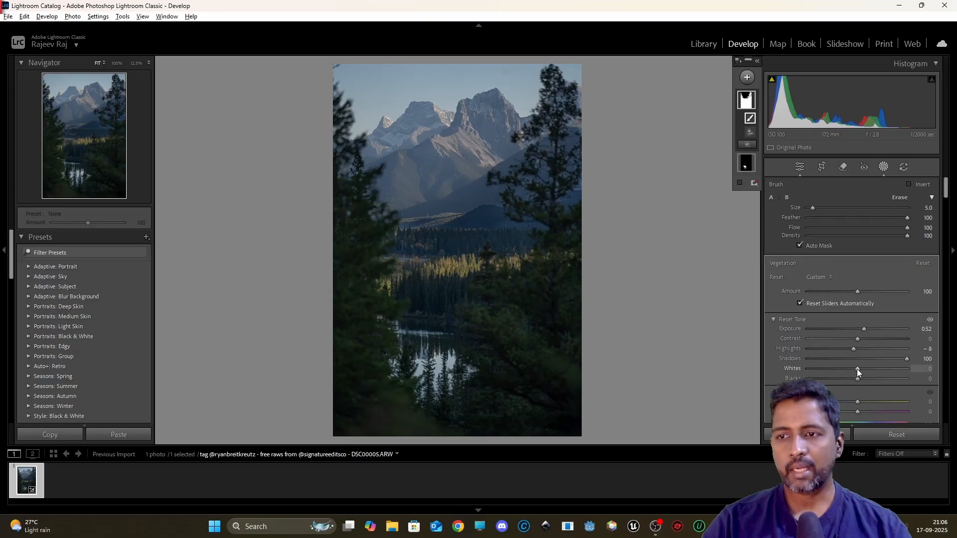
# Compare the photo before and after the edits side by side, and return to the single view
pyautogui.press('alt')
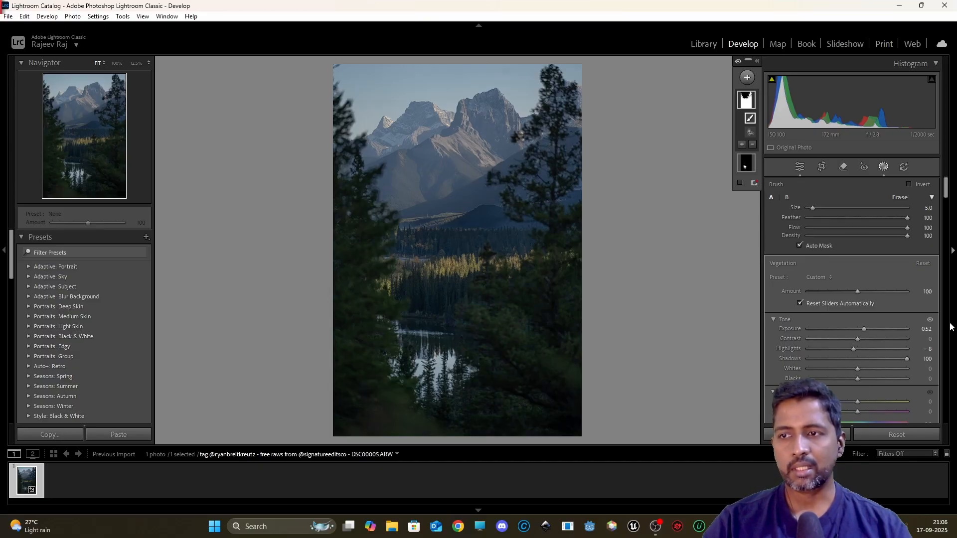
pyautogui.moveTo(946, 194)
pyautogui.mouseDown()
pyautogui.moveTo(947, 235)
pyautogui.moveTo(945, 193)
pyautogui.mouseUp()
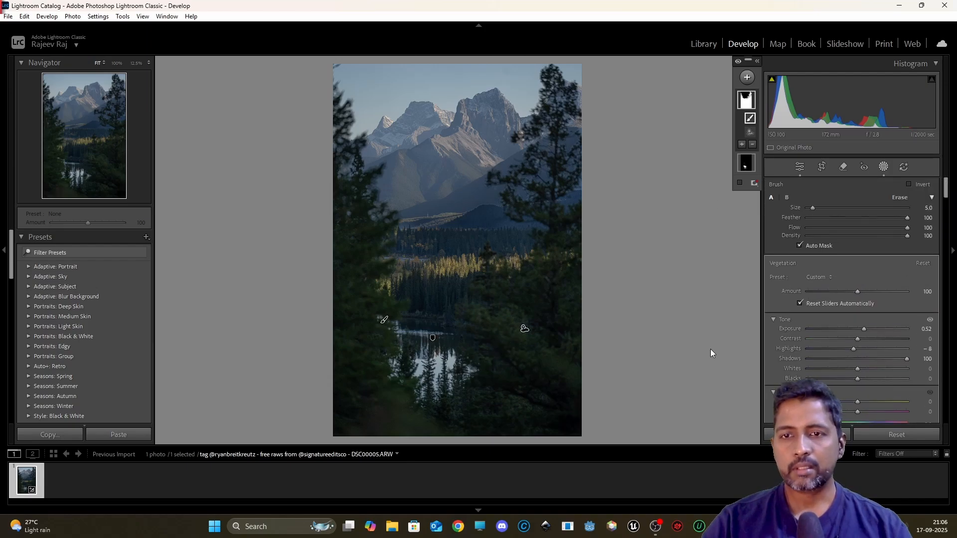
pyautogui.press('y')
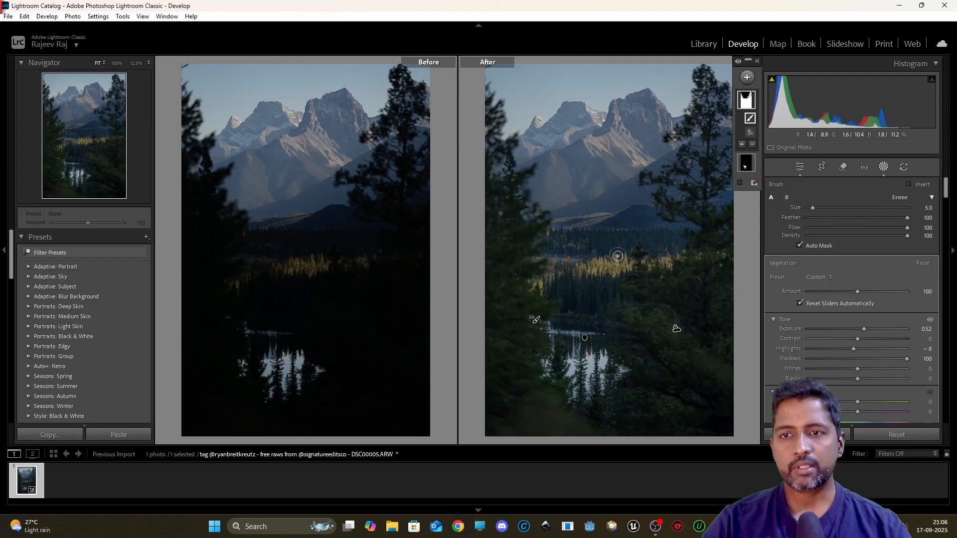
pyautogui.press('y')
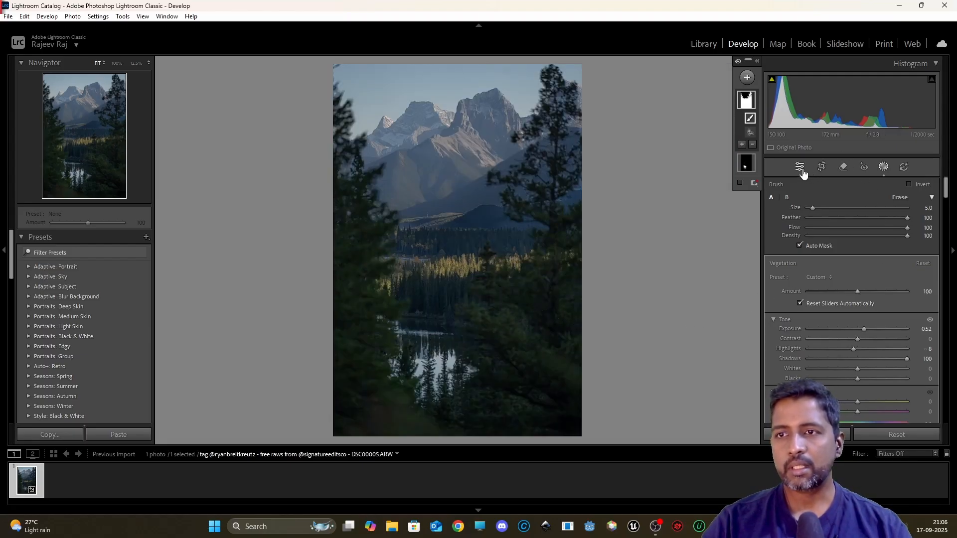
# Set the global Color Mixer luminance to +100 for green and +10 for yellow
pyautogui.click(802, 169)
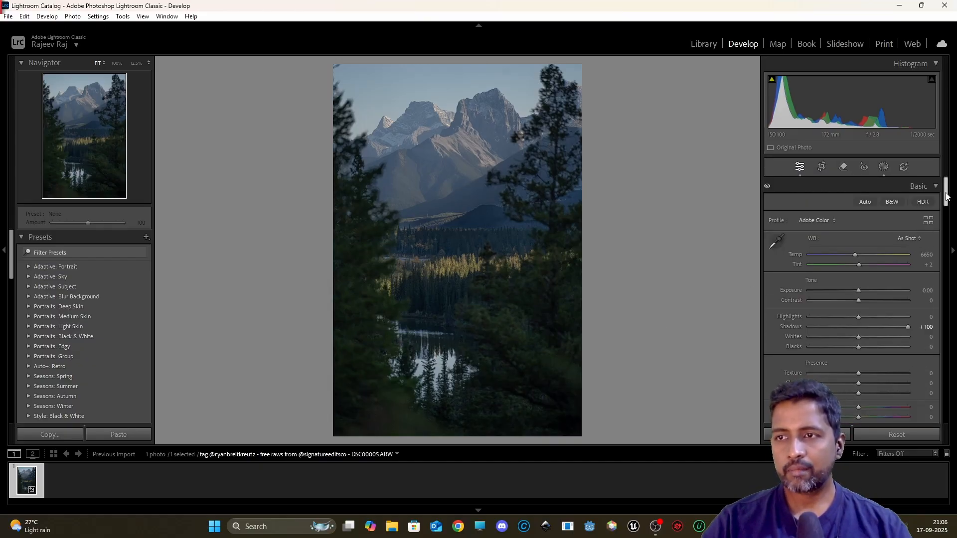
pyautogui.moveTo(946, 196); pyautogui.dragTo(947, 238)
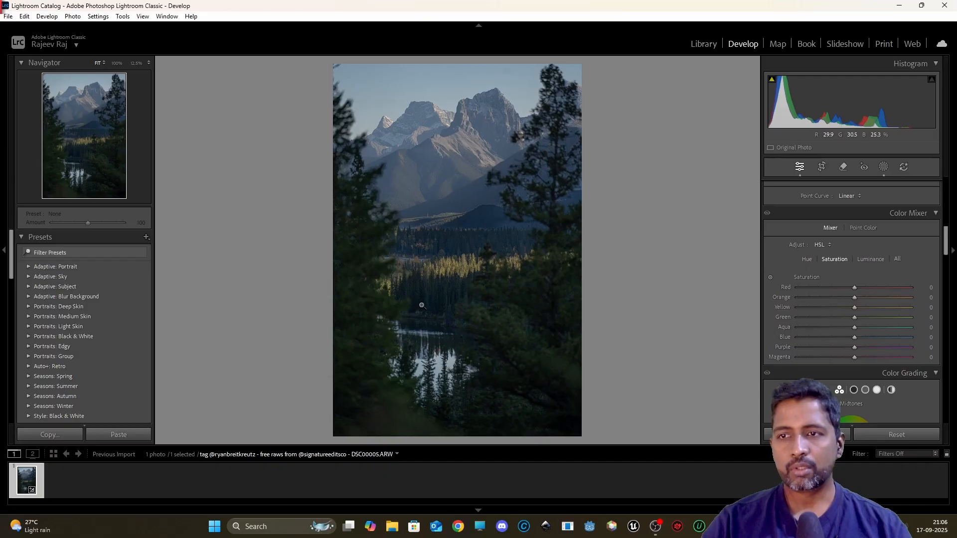
pyautogui.click(870, 259)
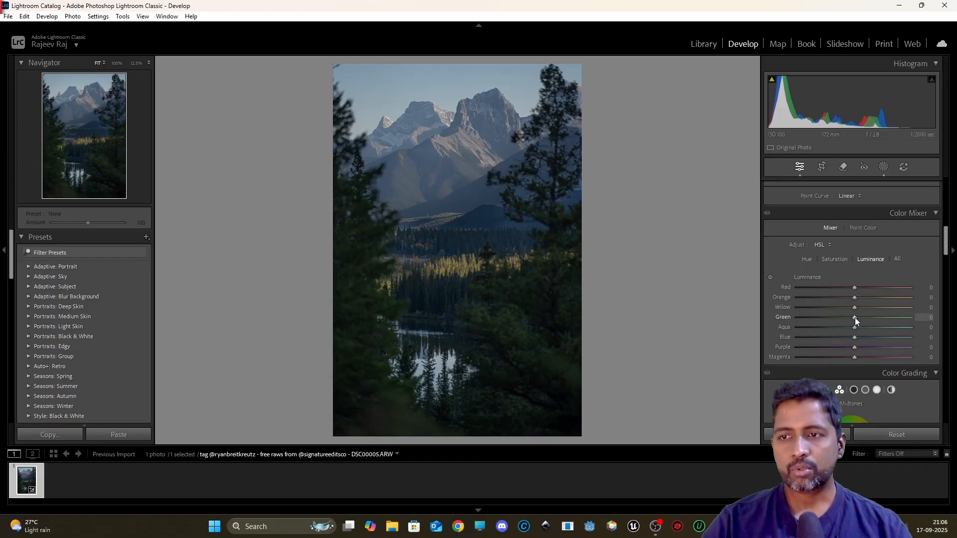
pyautogui.moveTo(855, 318); pyautogui.dragTo(870, 319)
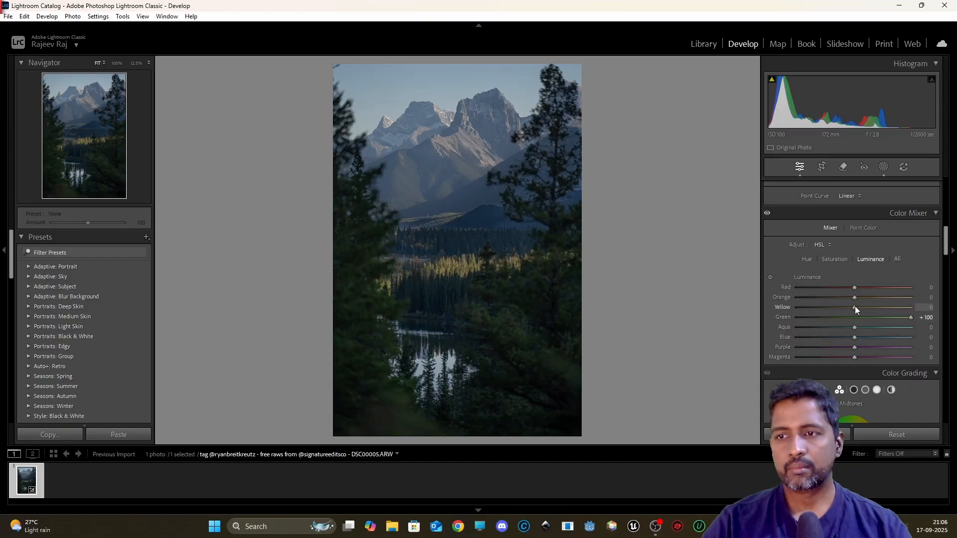
pyautogui.moveTo(855, 307); pyautogui.dragTo(920, 310)
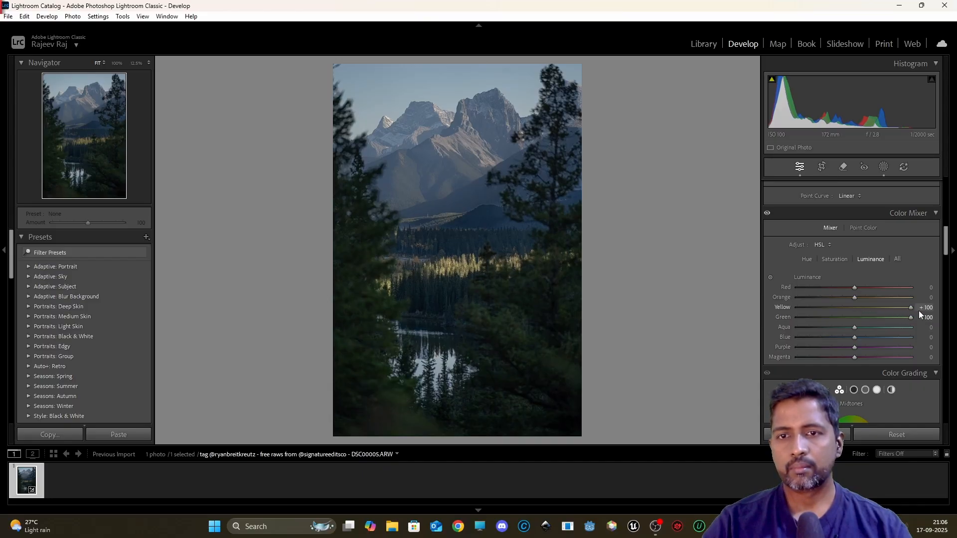
pyautogui.doubleClick(783, 307)
pyautogui.moveTo(855, 311); pyautogui.dragTo(860, 310)
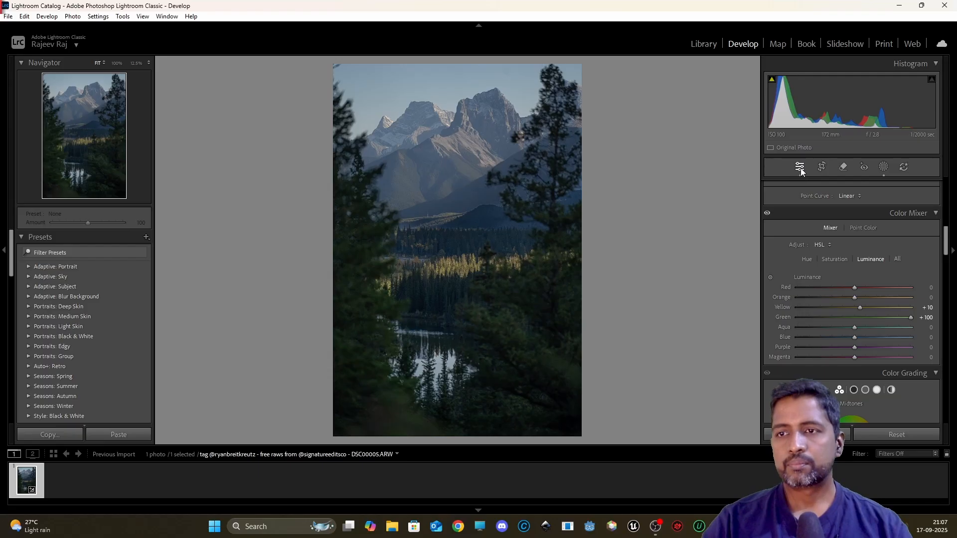
# Try a global exposure of +0.25 and reset it to zero
pyautogui.moveTo(945, 249); pyautogui.dragTo(945, 200)
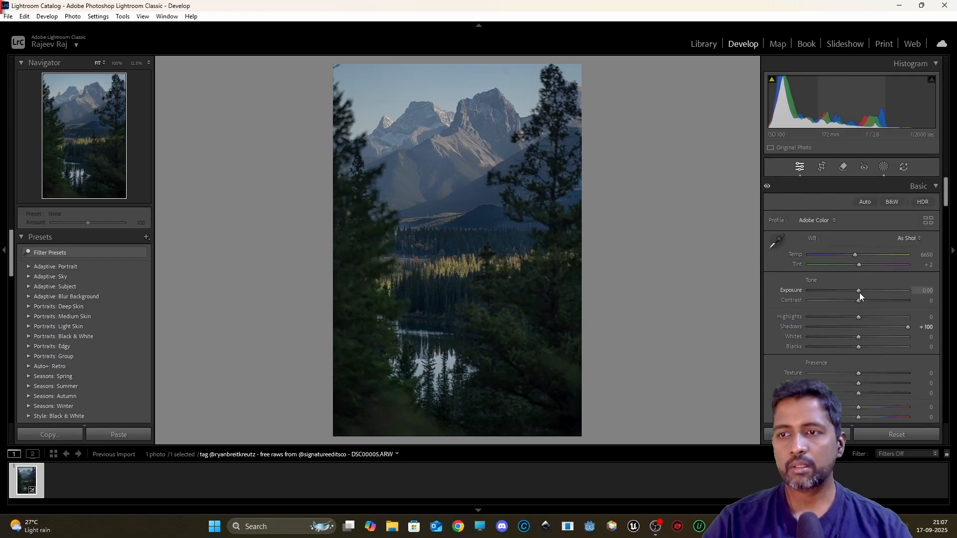
pyautogui.moveTo(860, 291); pyautogui.dragTo(863, 291)
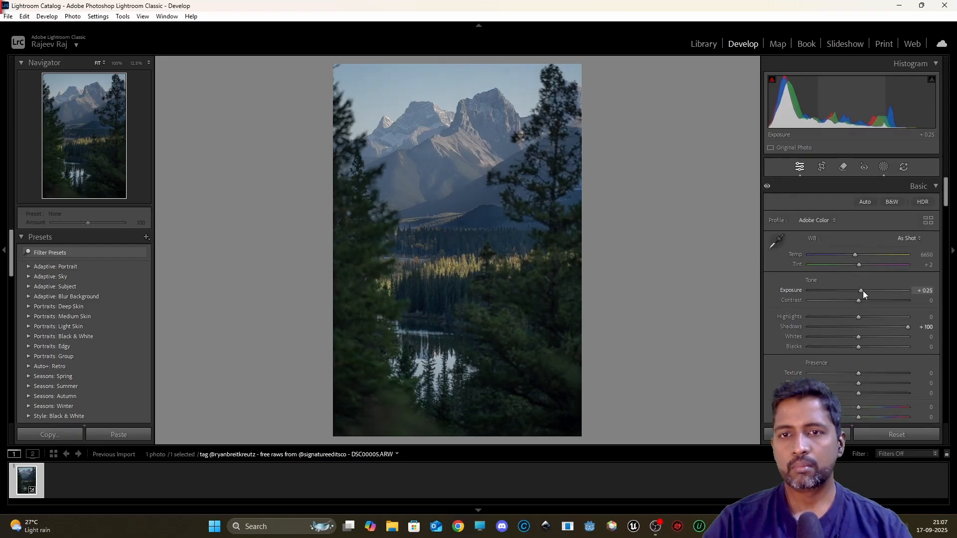
pyautogui.doubleClick(781, 291)
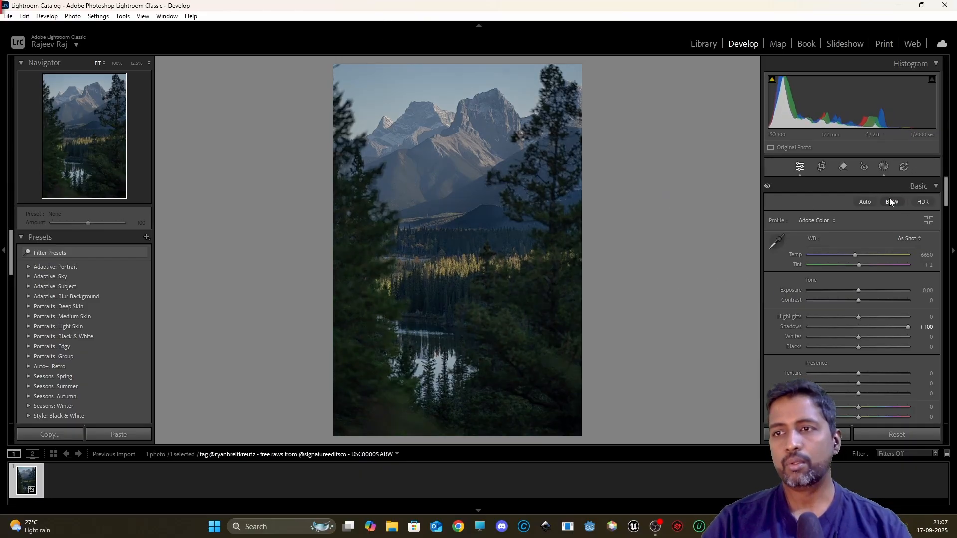
# Create a linear gradient mask over the photo's lower part, fading out upward from the lake reflections to the middle of the mountains
pyautogui.click(885, 169)
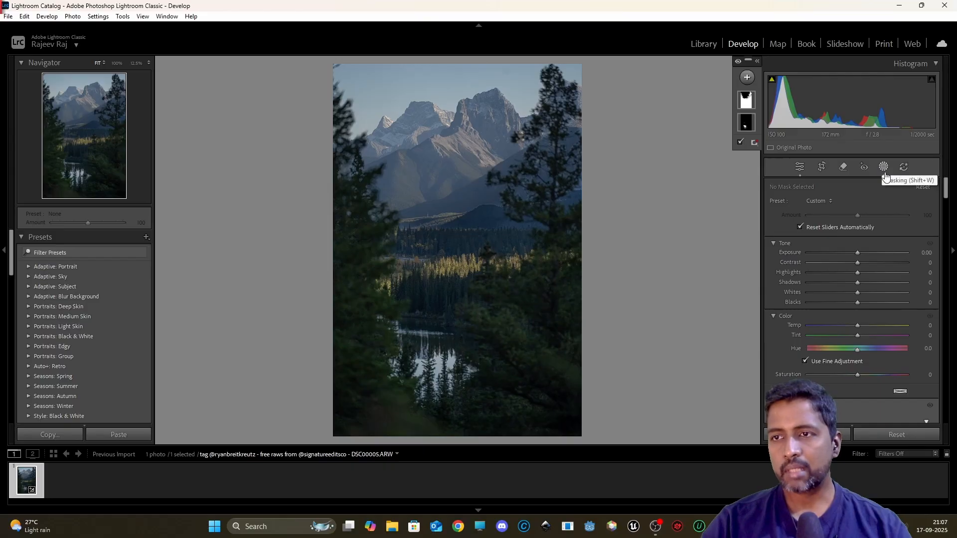
pyautogui.click(748, 79)
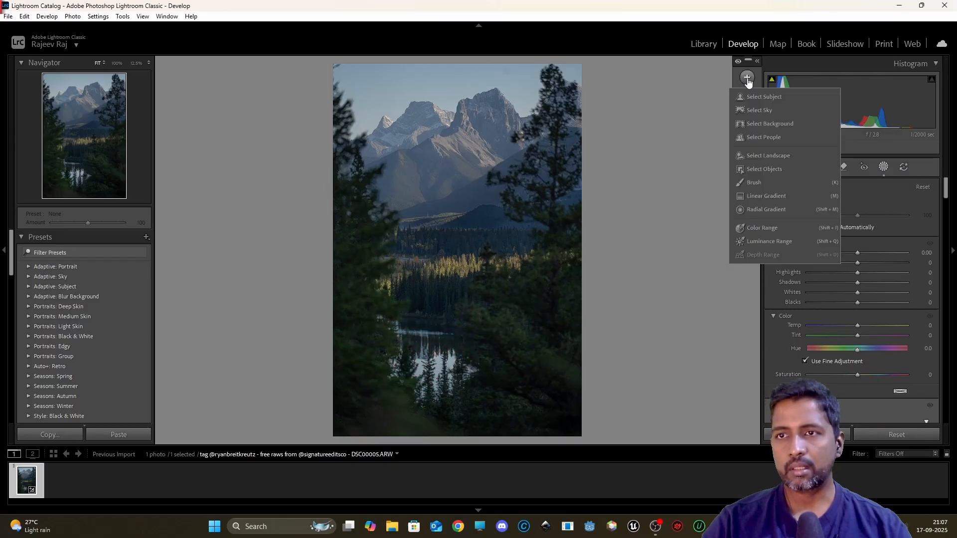
pyautogui.click(779, 197)
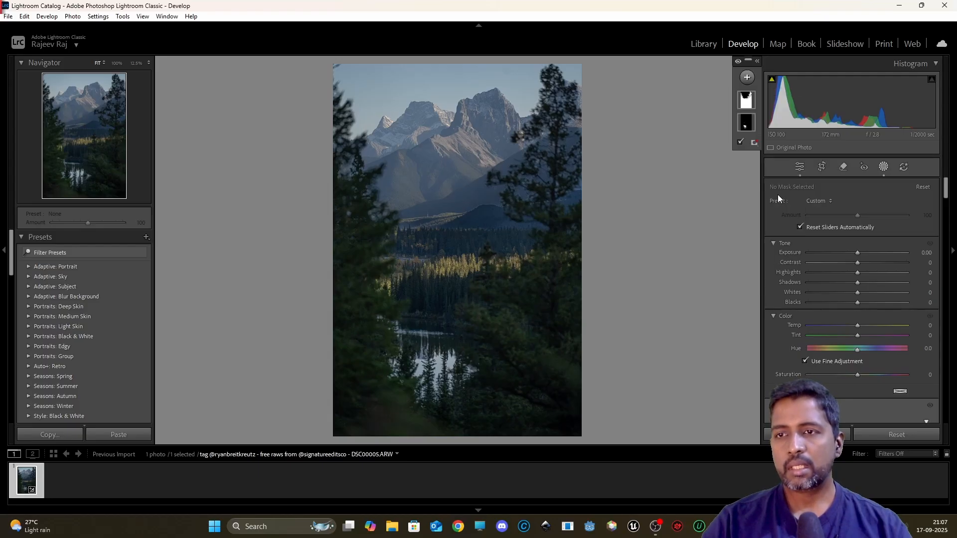
pyautogui.moveTo(446, 386); pyautogui.dragTo(447, 147)
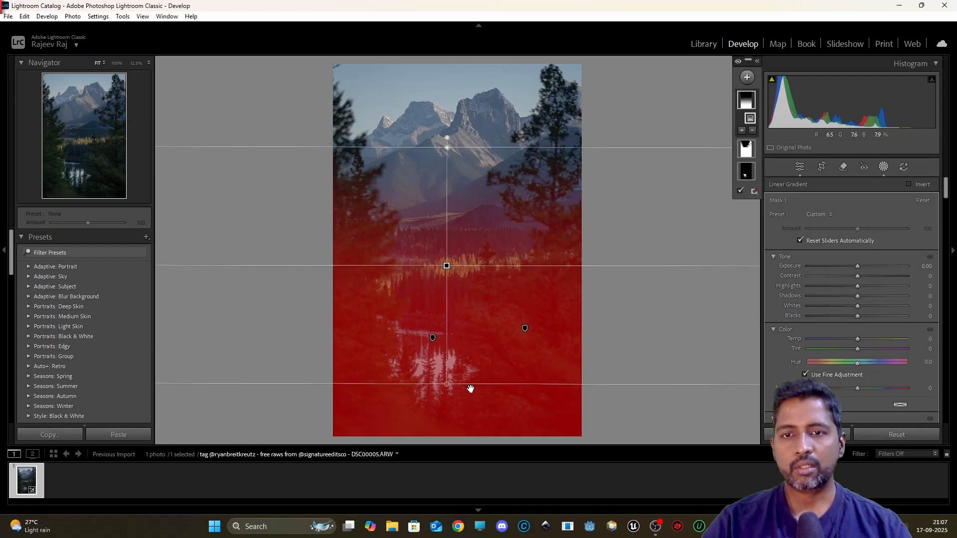
pyautogui.moveTo(448, 265)
pyautogui.mouseDown()
pyautogui.moveTo(447, 244)
pyautogui.moveTo(447, 256)
pyautogui.mouseUp()
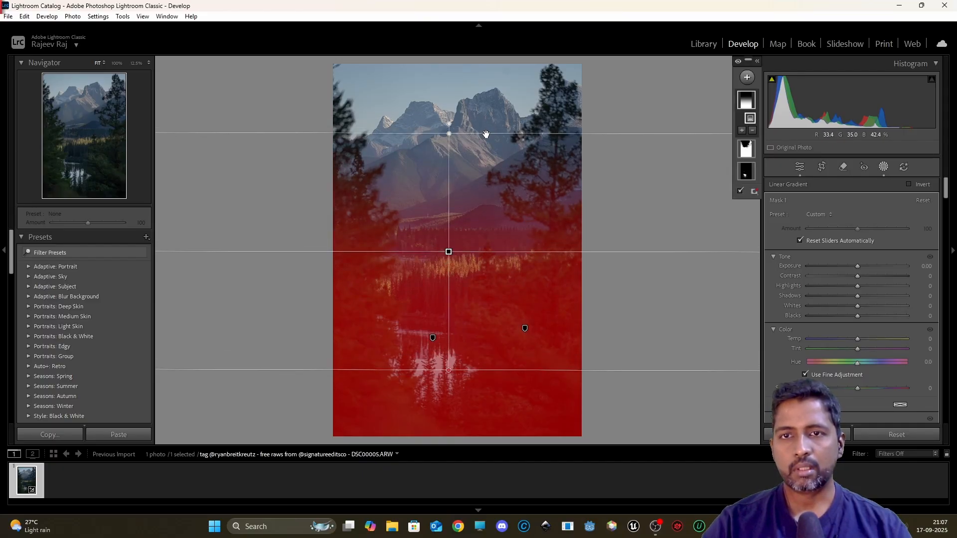
pyautogui.moveTo(486, 134); pyautogui.dragTo(490, 163)
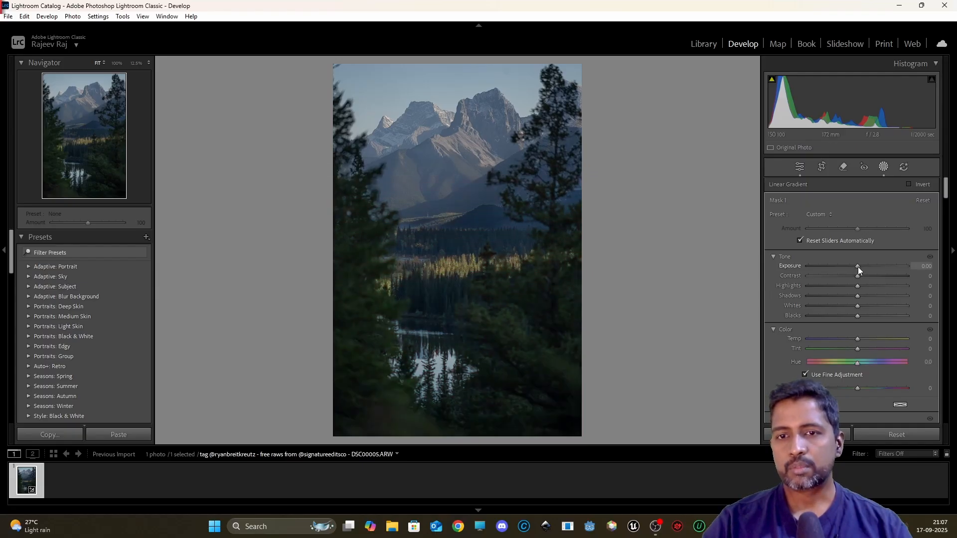
# Set the linear gradient mask's exposure to 0.89, contrast to 15 and saturation to 12
pyautogui.moveTo(858, 270); pyautogui.dragTo(869, 267)
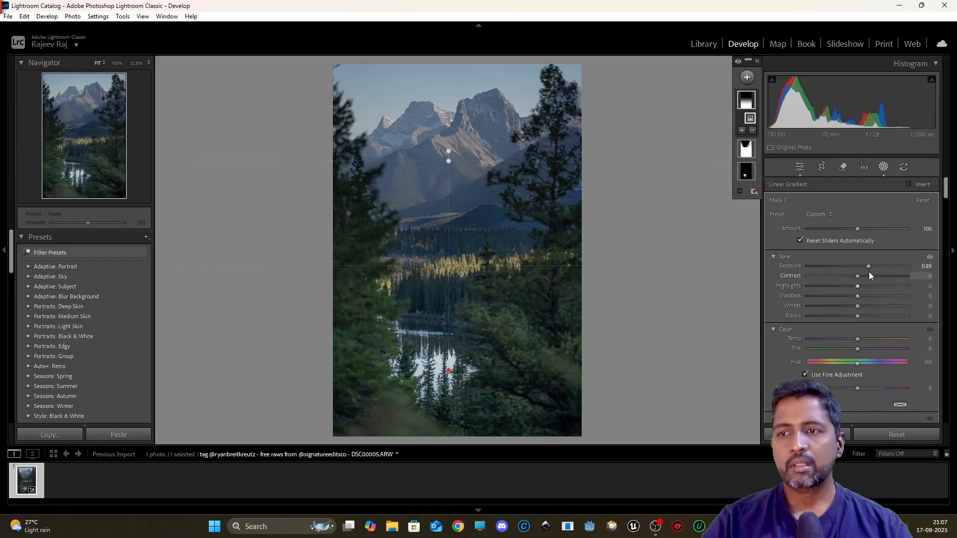
pyautogui.moveTo(857, 278); pyautogui.dragTo(866, 279)
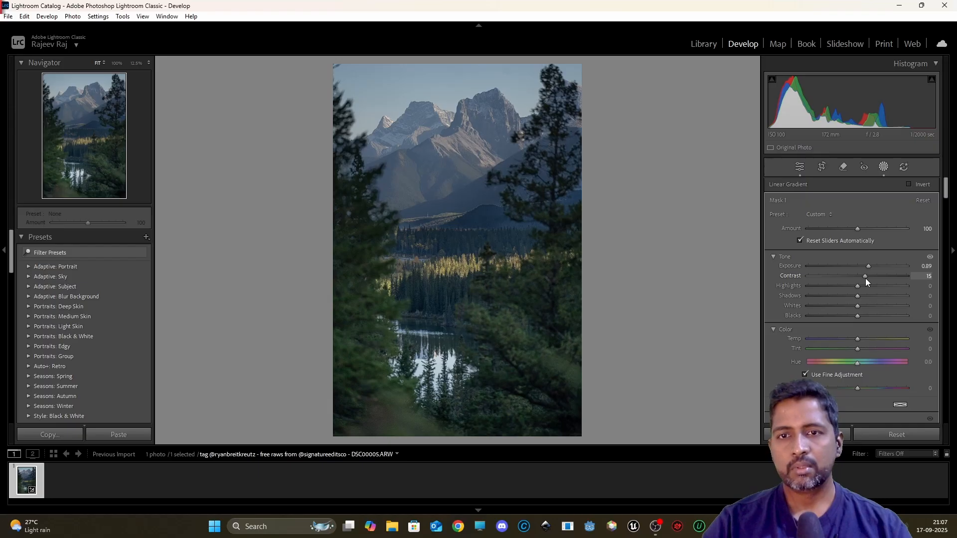
pyautogui.moveTo(869, 266); pyautogui.dragTo(869, 265)
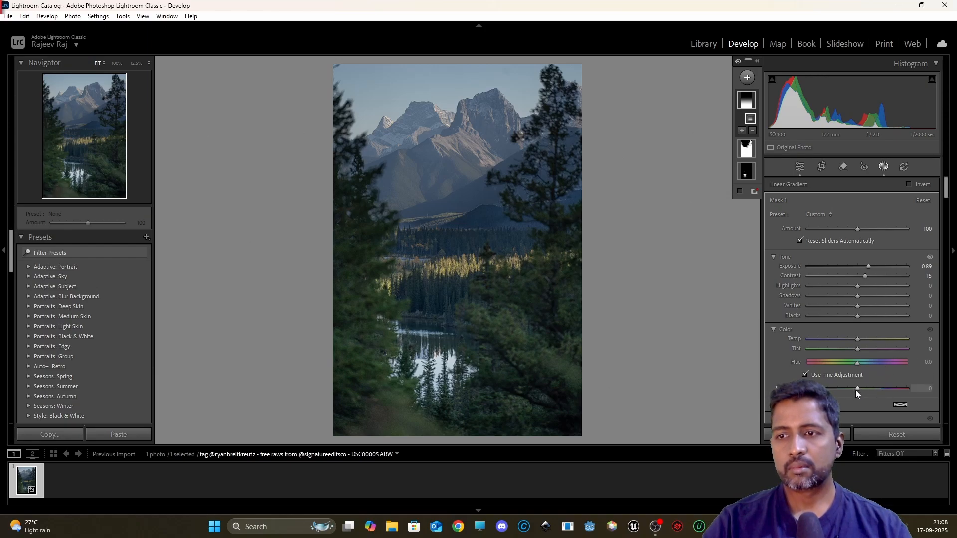
pyautogui.moveTo(858, 389)
pyautogui.mouseDown()
pyautogui.moveTo(920, 388)
pyautogui.moveTo(869, 389)
pyautogui.mouseUp()
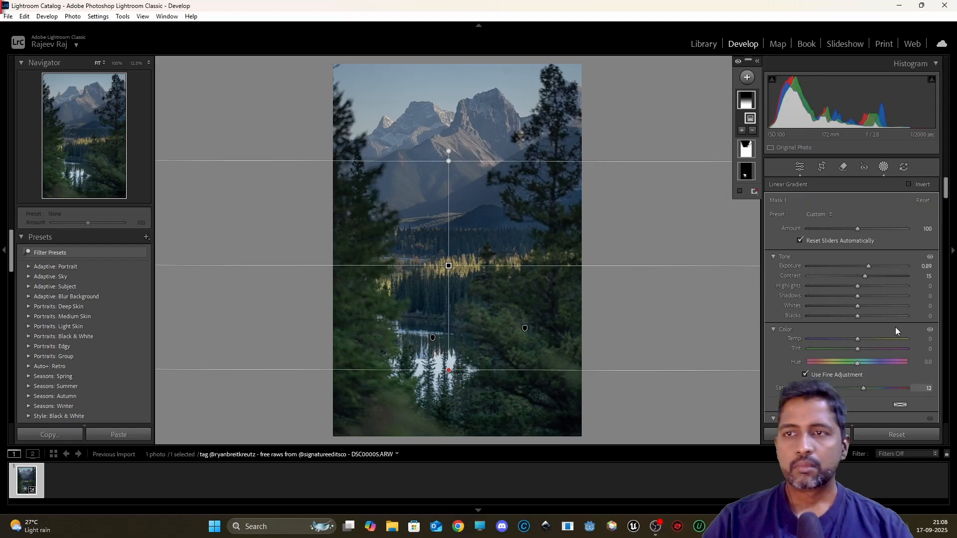
# Compare the edited photo with the original, and set the global contrast to +14
pyautogui.click(798, 167)
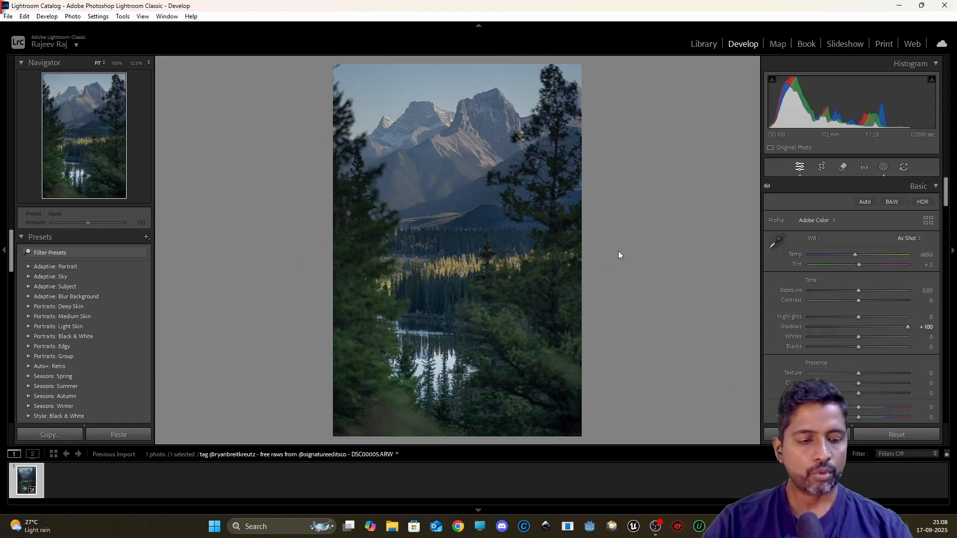
pyautogui.press('y')
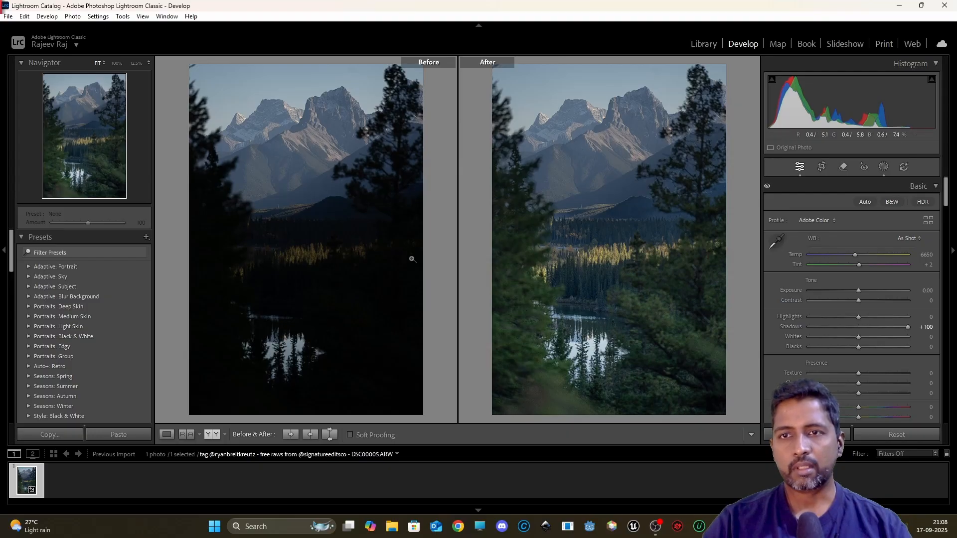
pyautogui.press('y')
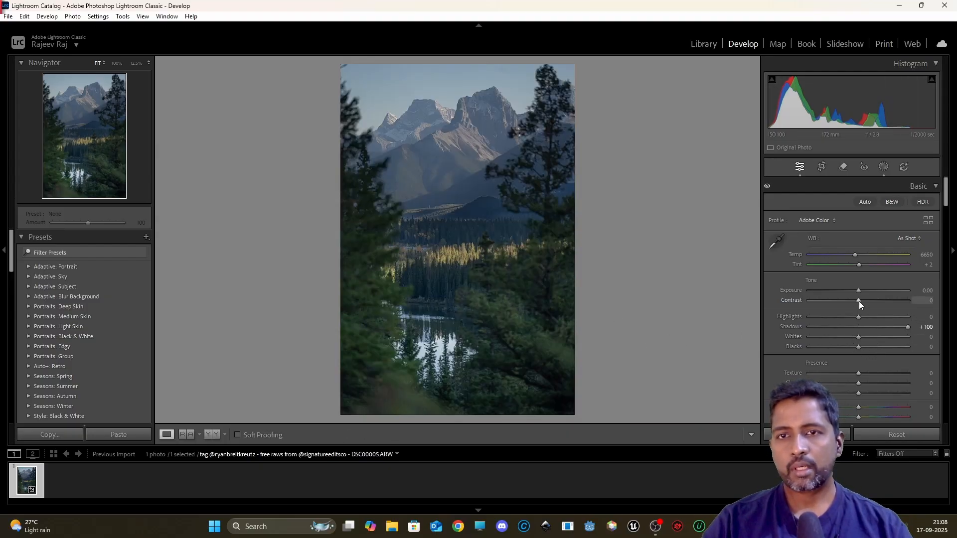
pyautogui.moveTo(860, 301); pyautogui.dragTo(866, 301)
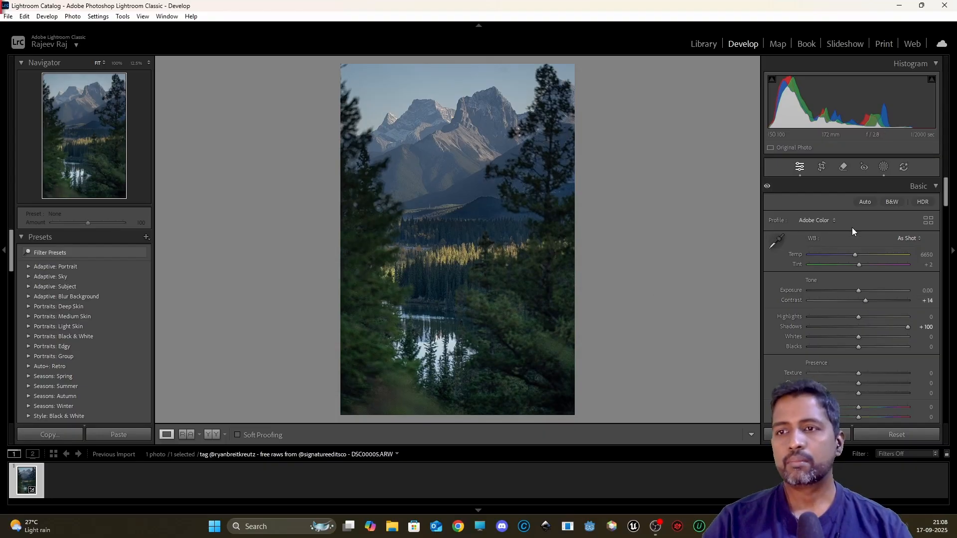
# Create a landscape mask for Mountains and test its coverage with an exposure of 4.00, resetting that exposure
pyautogui.click(883, 167)
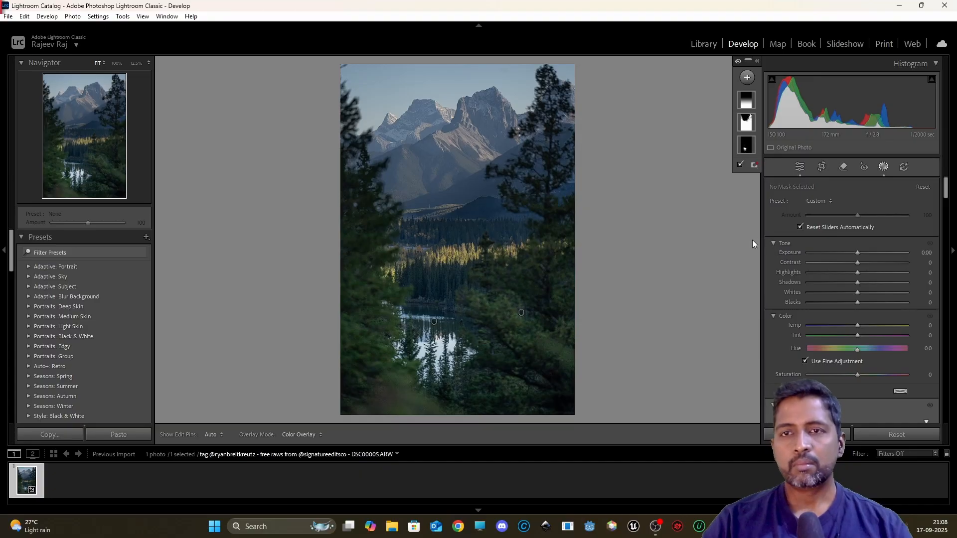
pyautogui.click(748, 78)
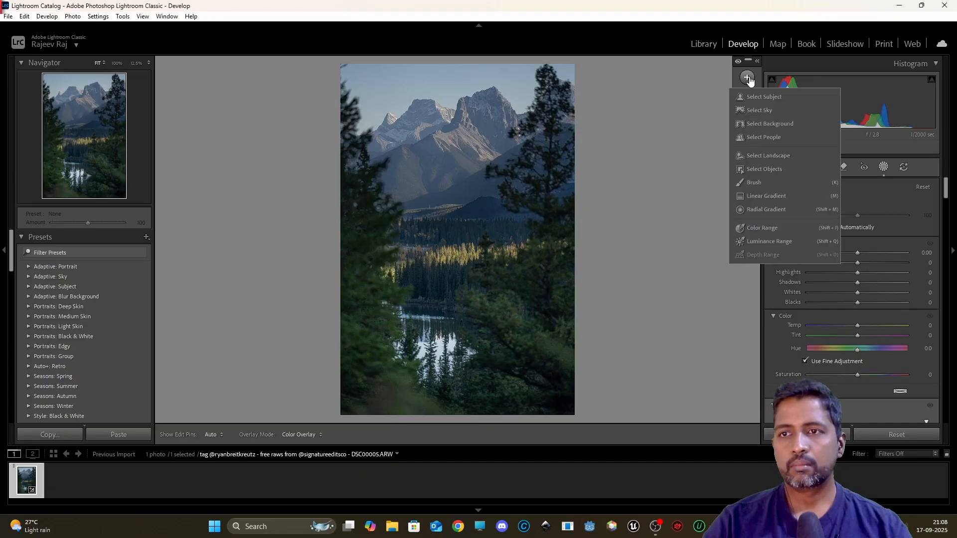
pyautogui.click(777, 157)
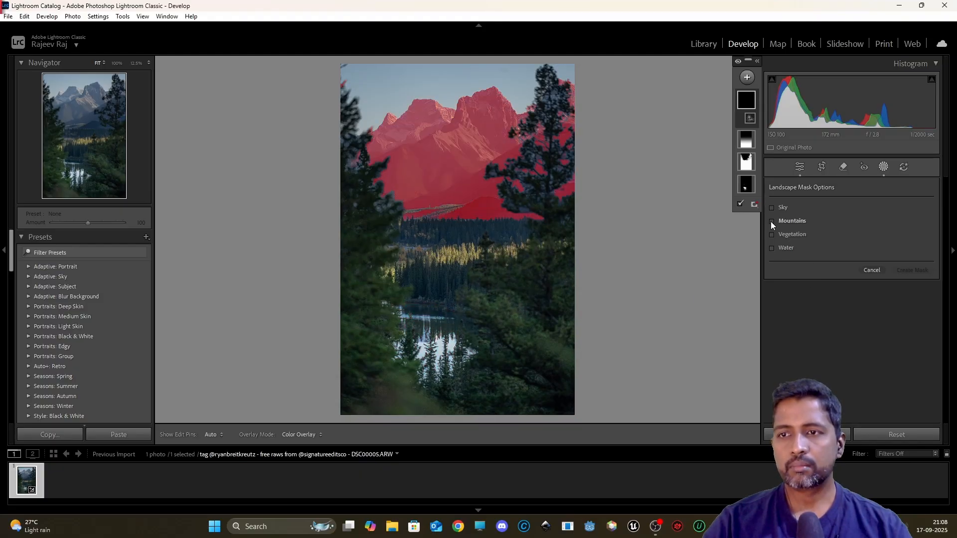
pyautogui.click(772, 221)
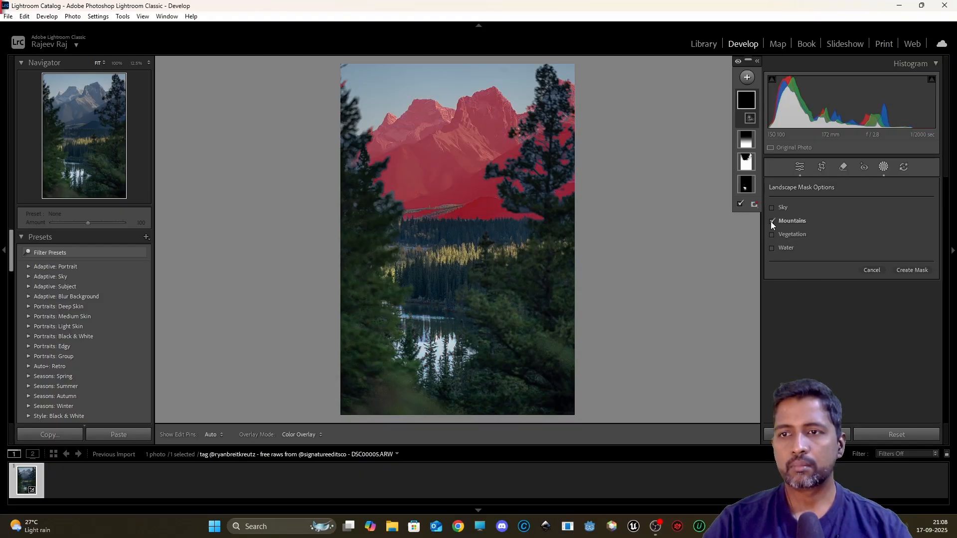
pyautogui.click(913, 270)
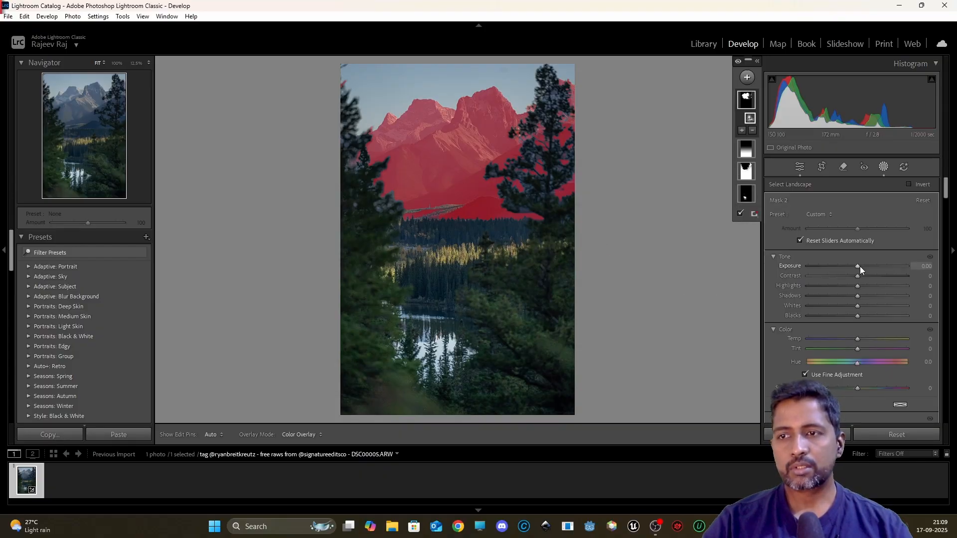
pyautogui.moveTo(860, 266); pyautogui.dragTo(914, 271)
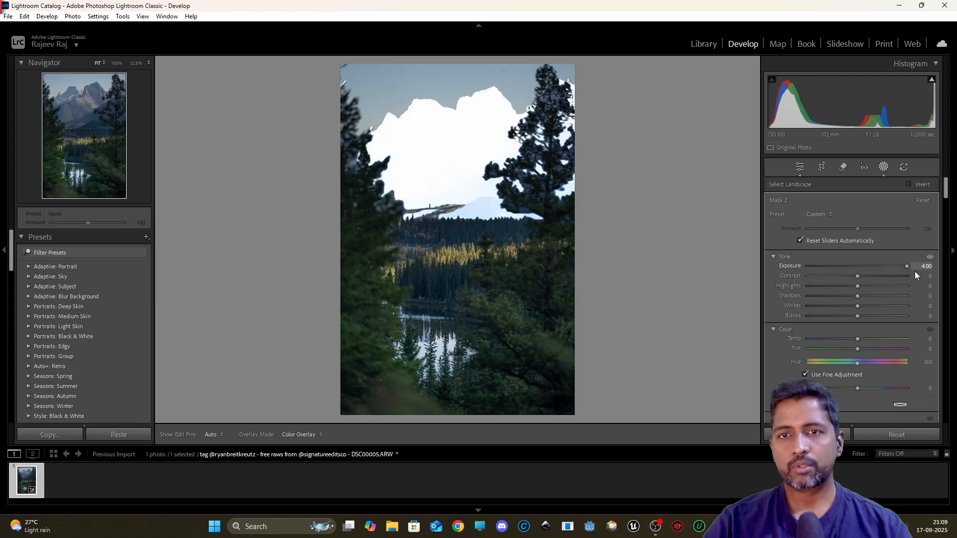
pyautogui.doubleClick(794, 266)
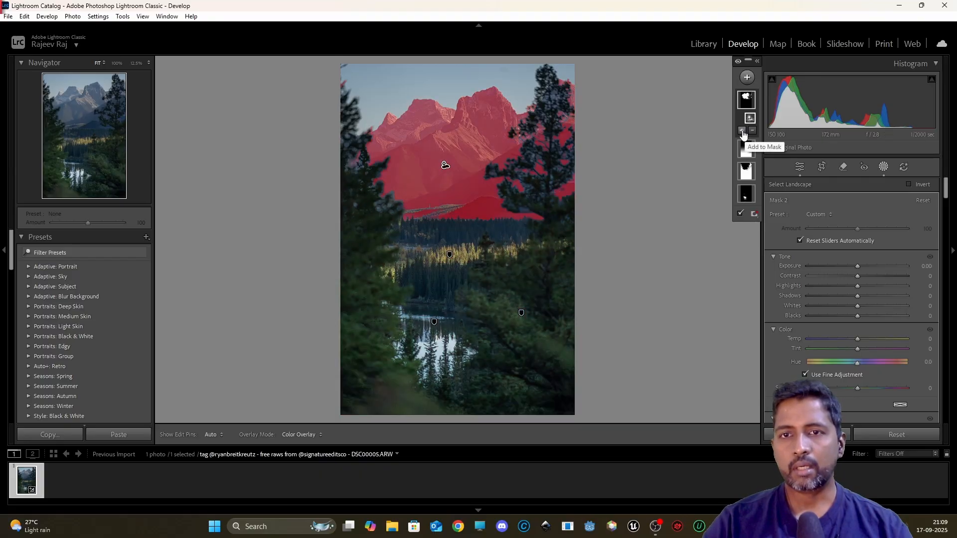
# Add a brush component of size 2.0 to the mountain mask and paint over the uncovered strip at the mountains' foot
pyautogui.click(743, 131)
pyautogui.click(741, 237)
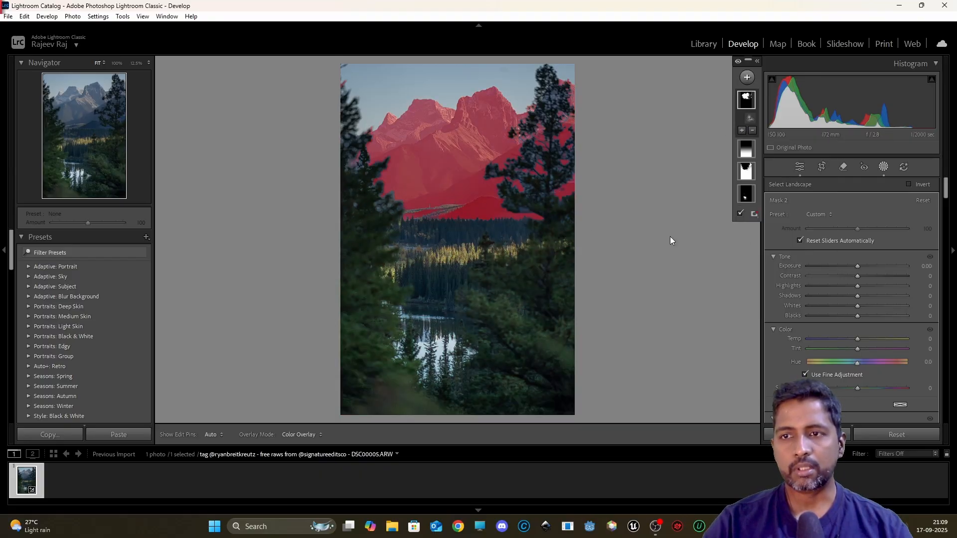
pyautogui.scroll(-3, 417, 205)
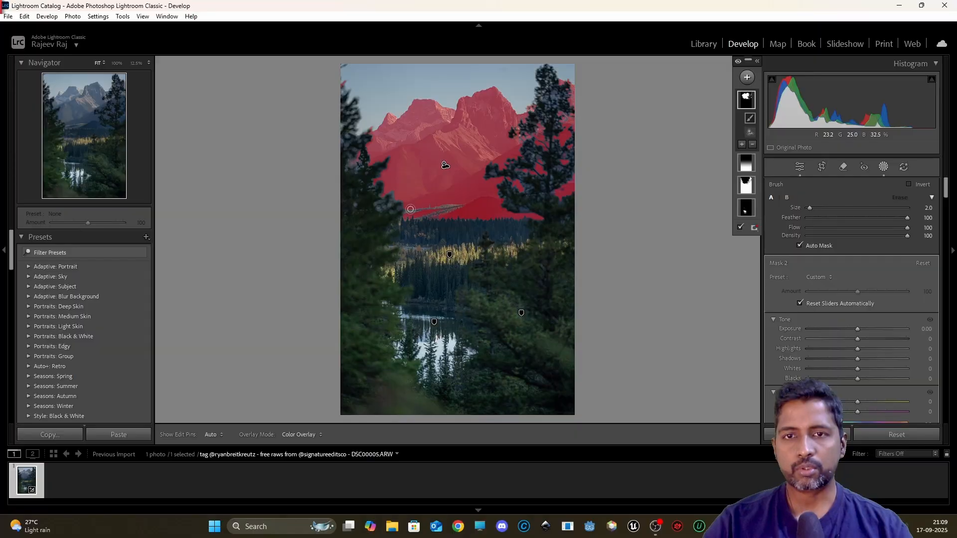
pyautogui.moveTo(410, 211); pyautogui.dragTo(412, 212)
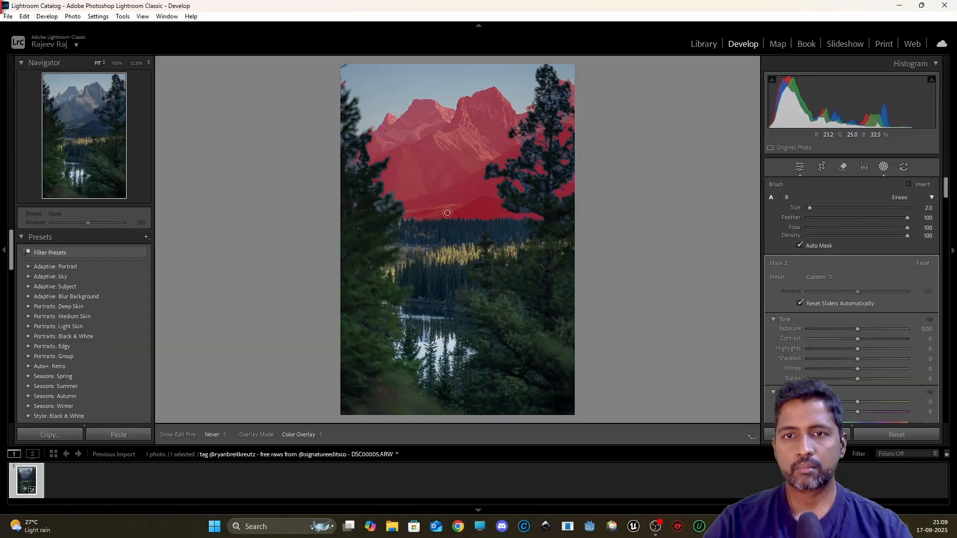
pyautogui.moveTo(432, 209); pyautogui.dragTo(433, 208)
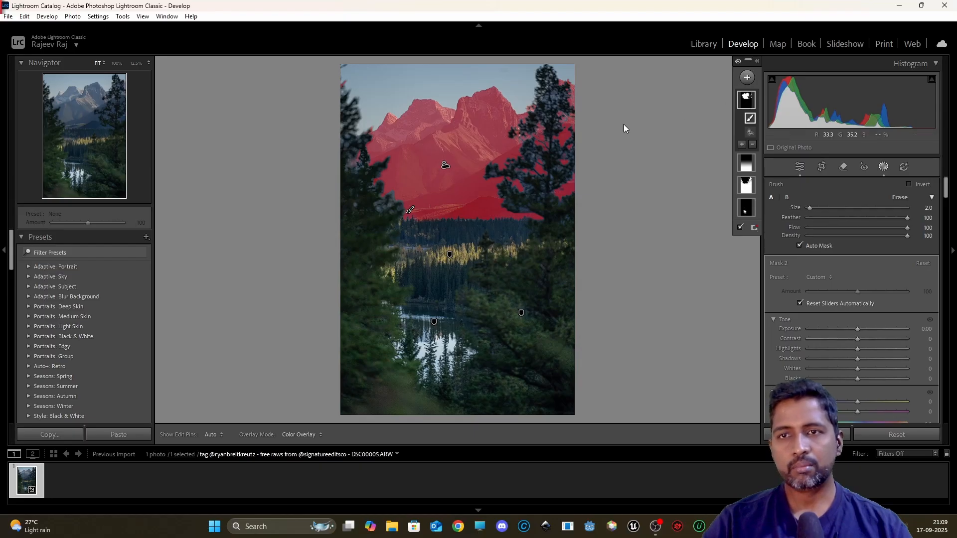
# Intersect the mountain mask with a luminance range of 81/94 to 100/100, limiting it to the brighter peaks
pyautogui.rightClick(746, 104)
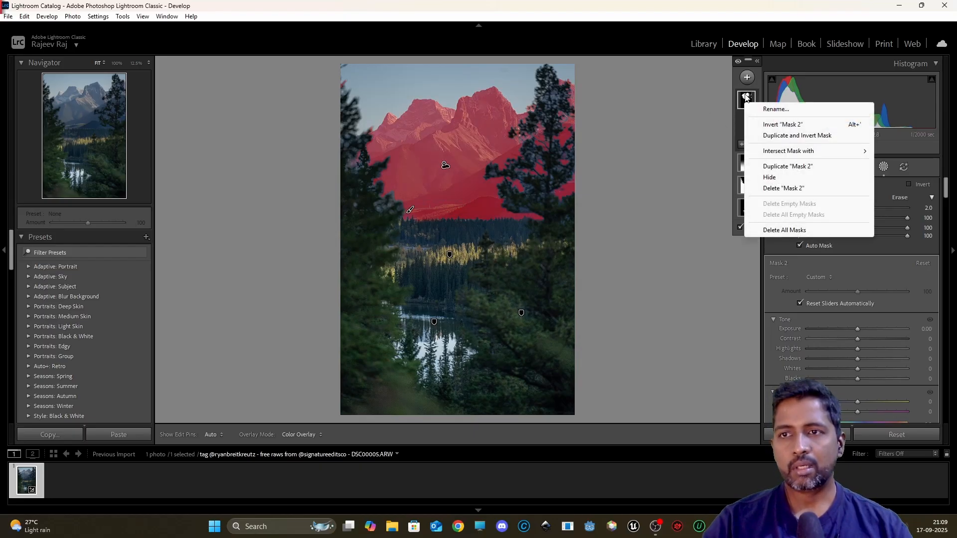
pyautogui.click(747, 99)
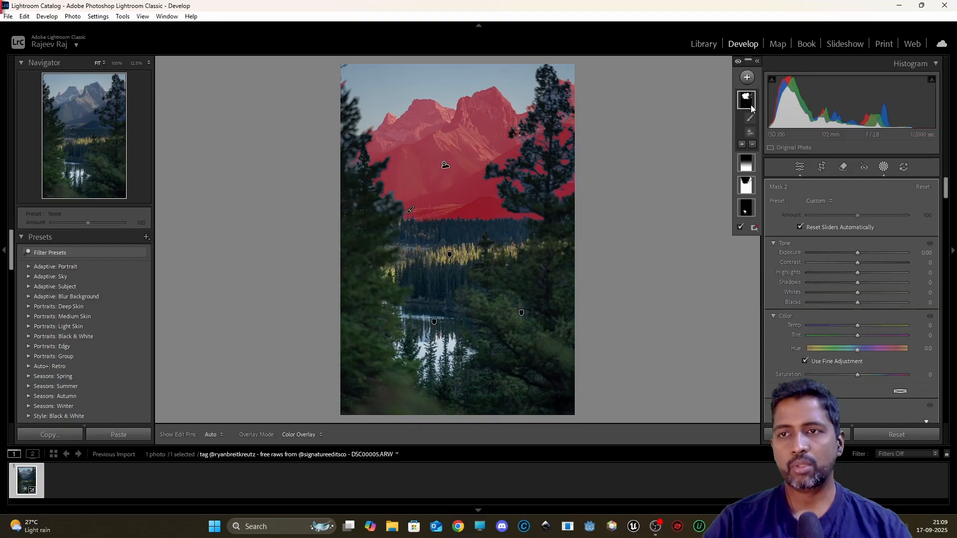
pyautogui.rightClick(749, 102)
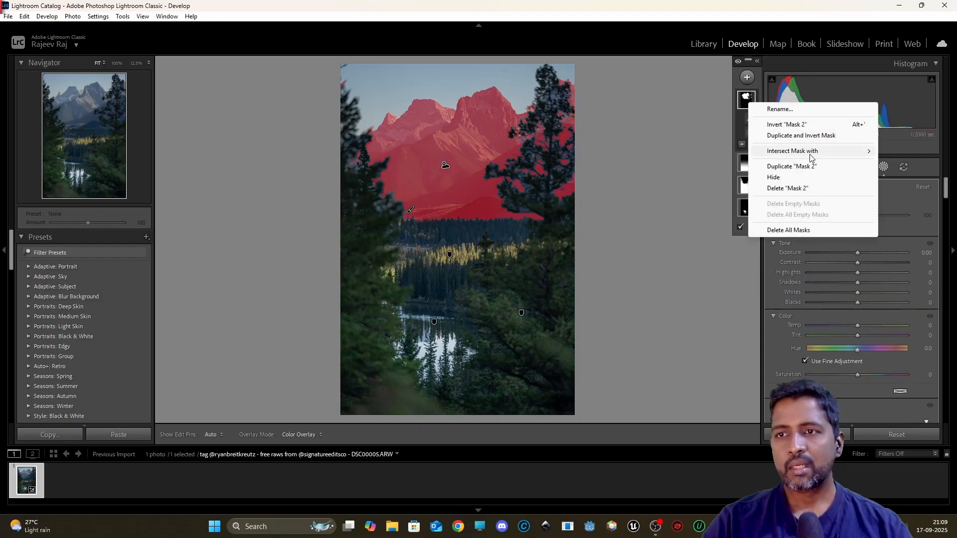
pyautogui.moveTo(810, 155)
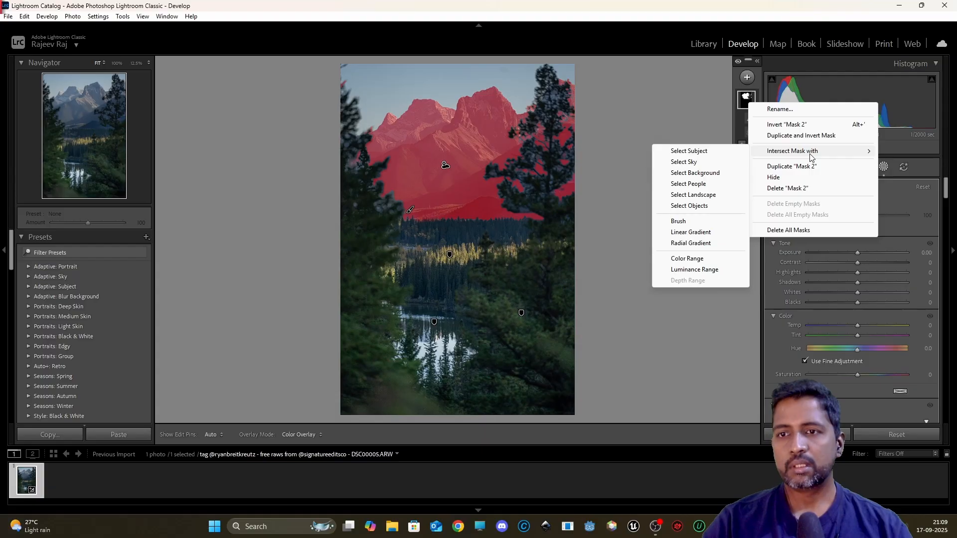
pyautogui.click(688, 269)
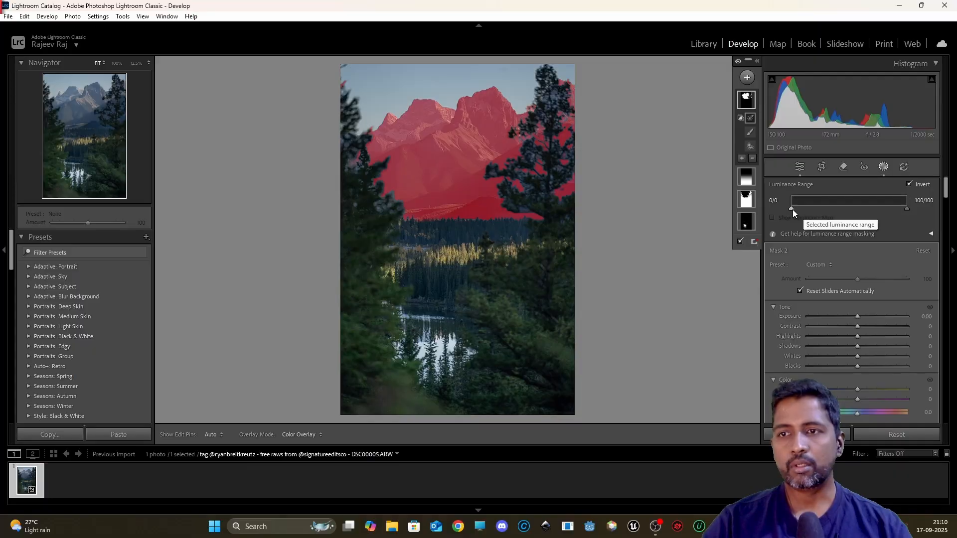
pyautogui.moveTo(793, 209); pyautogui.dragTo(795, 208)
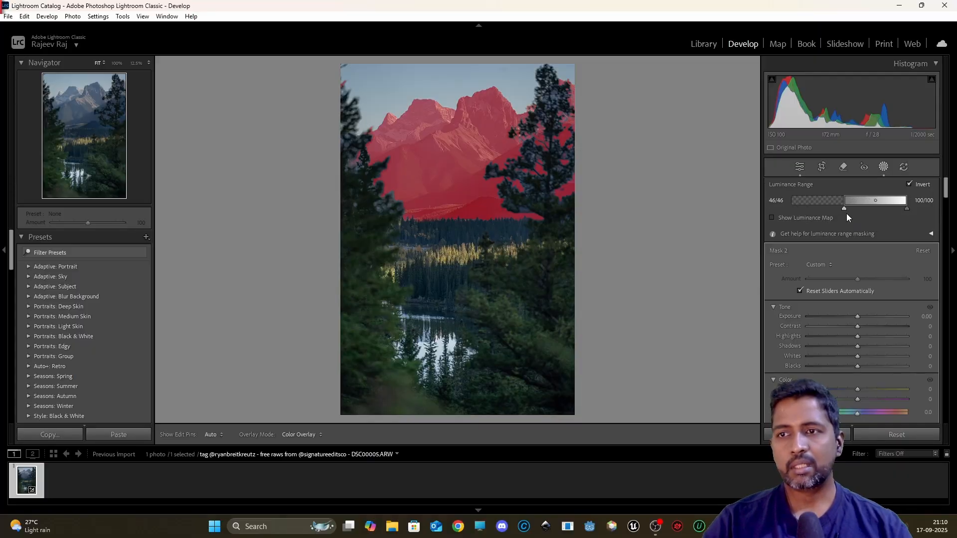
pyautogui.moveTo(860, 215); pyautogui.dragTo(896, 202)
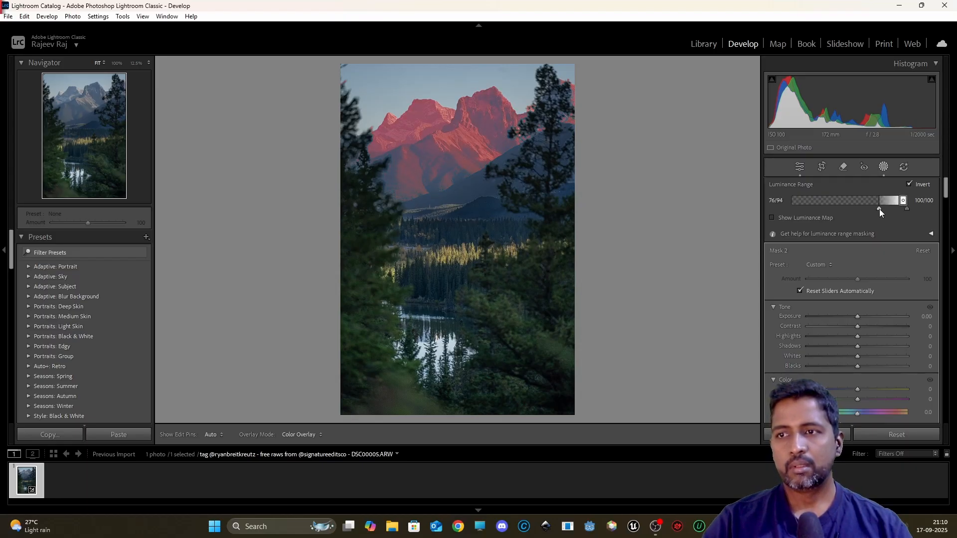
pyautogui.moveTo(880, 208); pyautogui.dragTo(886, 208)
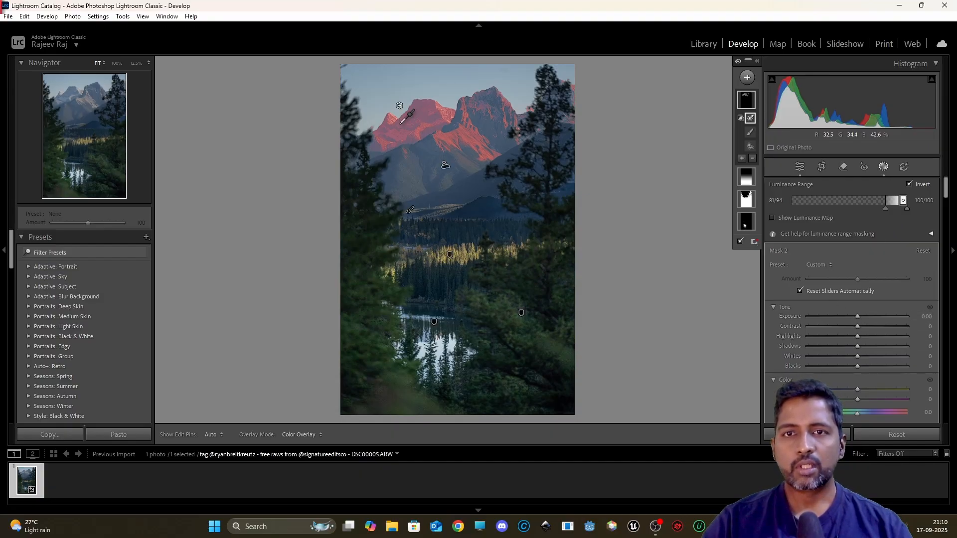
# Set the bright mountain mask's exposure to 0.36 and its temperature to 20
pyautogui.moveTo(858, 317); pyautogui.dragTo(864, 317)
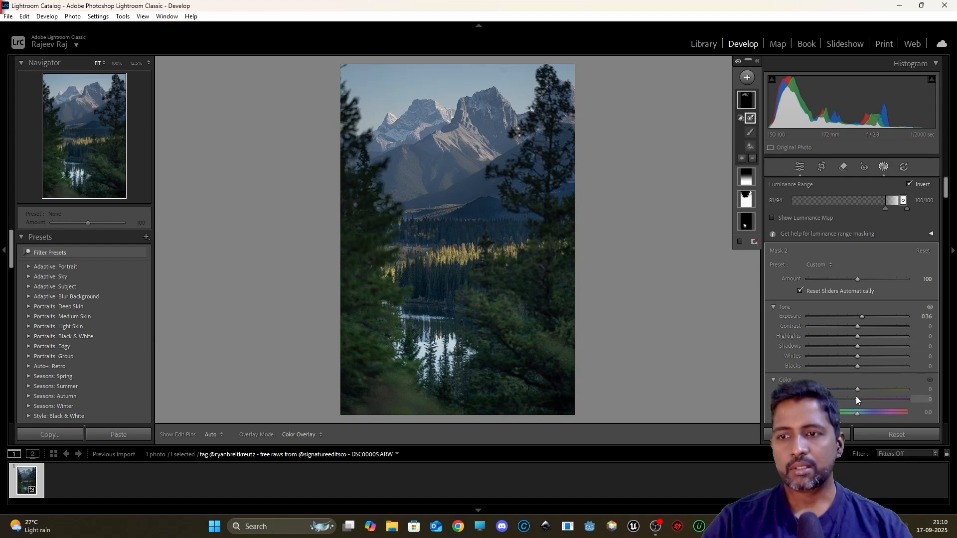
pyautogui.moveTo(858, 389)
pyautogui.mouseDown()
pyautogui.moveTo(803, 388)
pyautogui.moveTo(885, 390)
pyautogui.moveTo(849, 387)
pyautogui.moveTo(869, 387)
pyautogui.mouseUp()
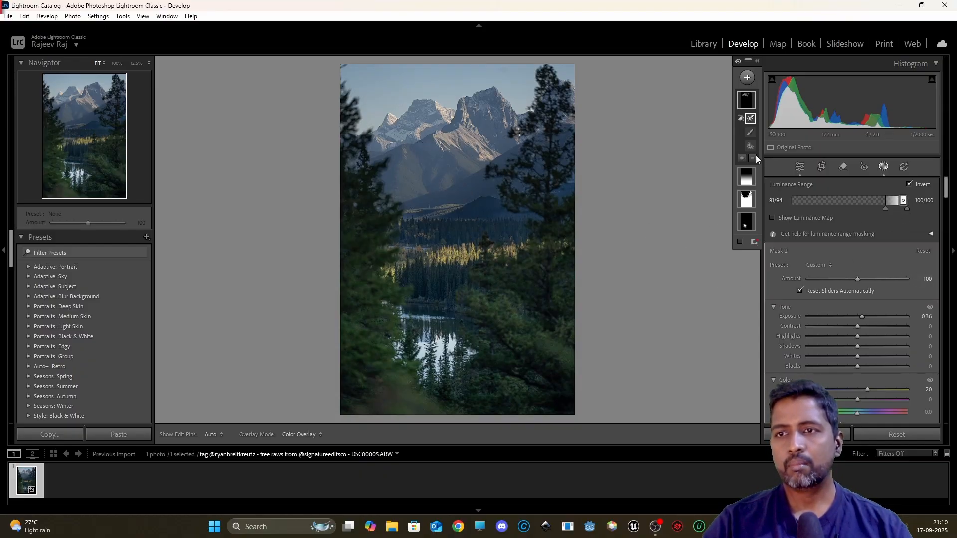
# Try intersecting the mountain mask with a second luminance range of 43/43 to 71/71, and delete that range
pyautogui.rightClick(744, 104)
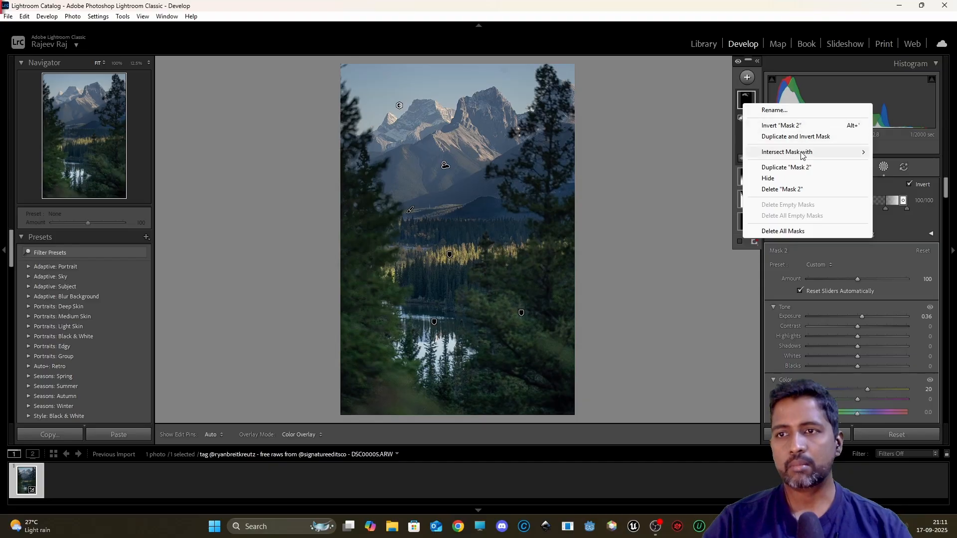
pyautogui.moveTo(804, 152)
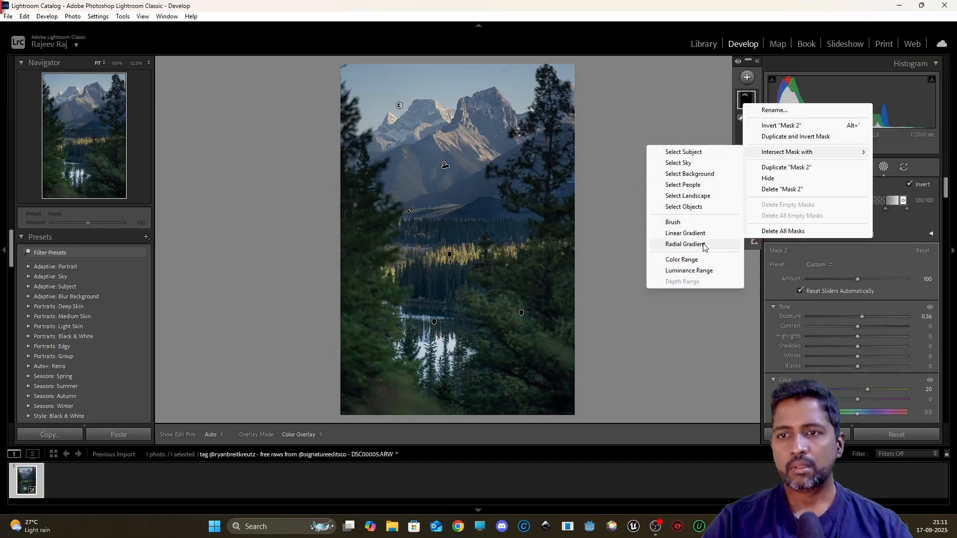
pyautogui.click(705, 272)
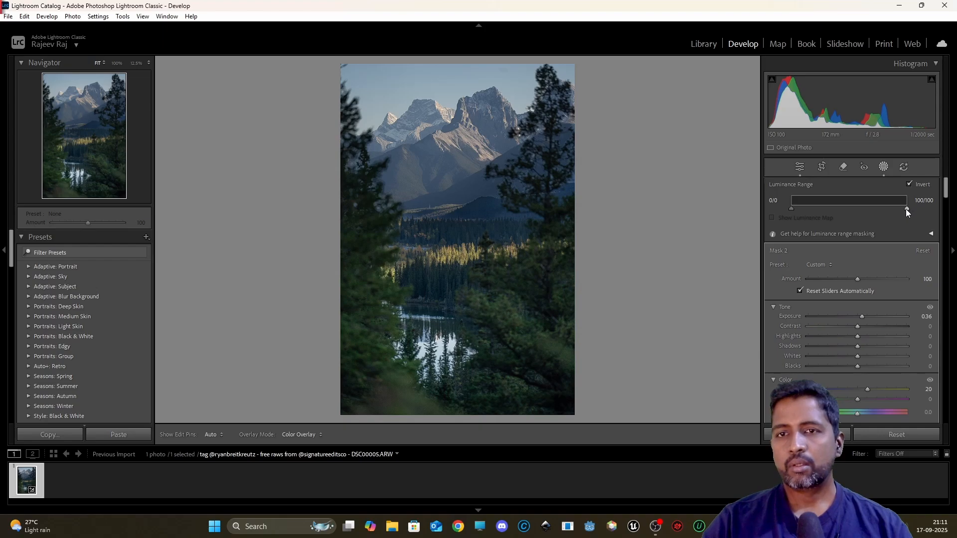
pyautogui.moveTo(906, 209); pyautogui.dragTo(876, 208)
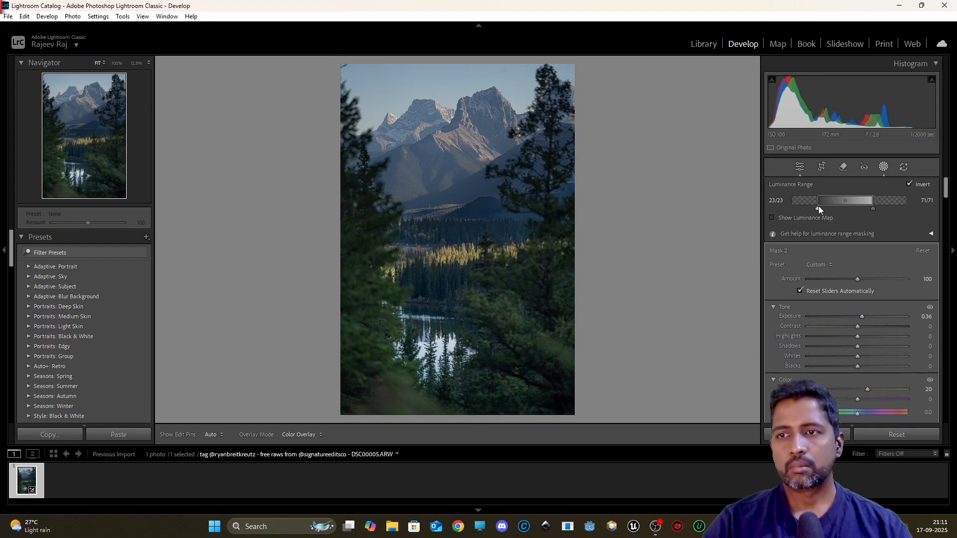
pyautogui.moveTo(840, 208); pyautogui.dragTo(843, 209)
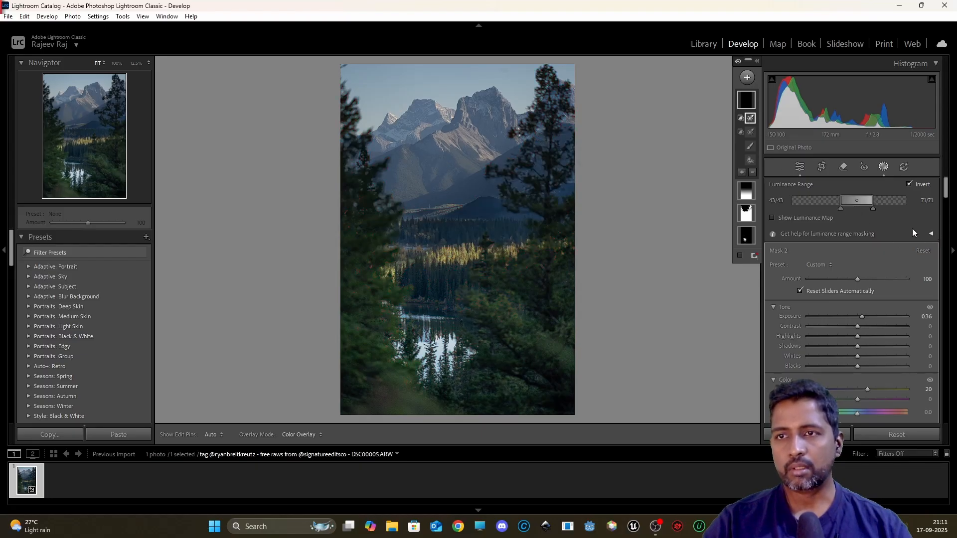
pyautogui.rightClick(752, 120)
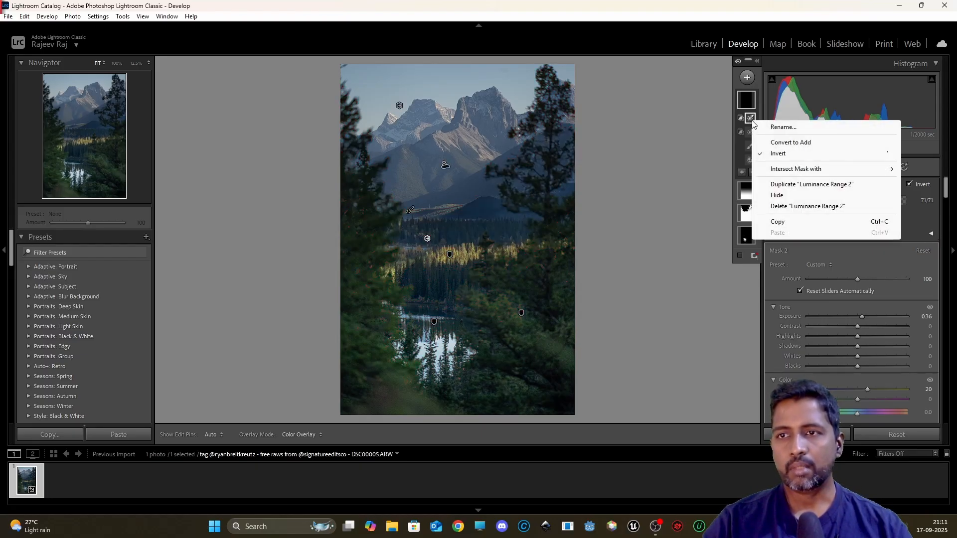
pyautogui.click(795, 206)
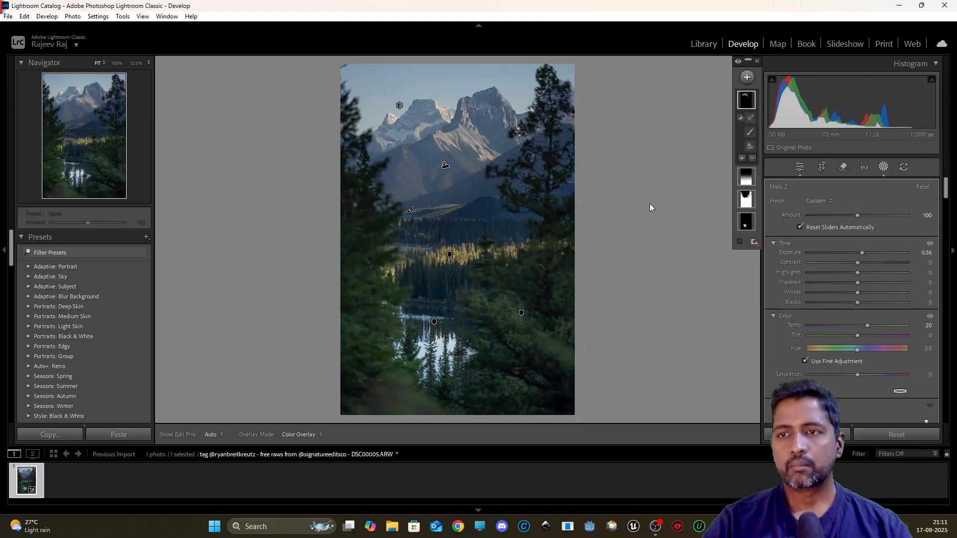
# Examine the coverage of each component in the bright mountain mask
pyautogui.moveTo(746, 122)
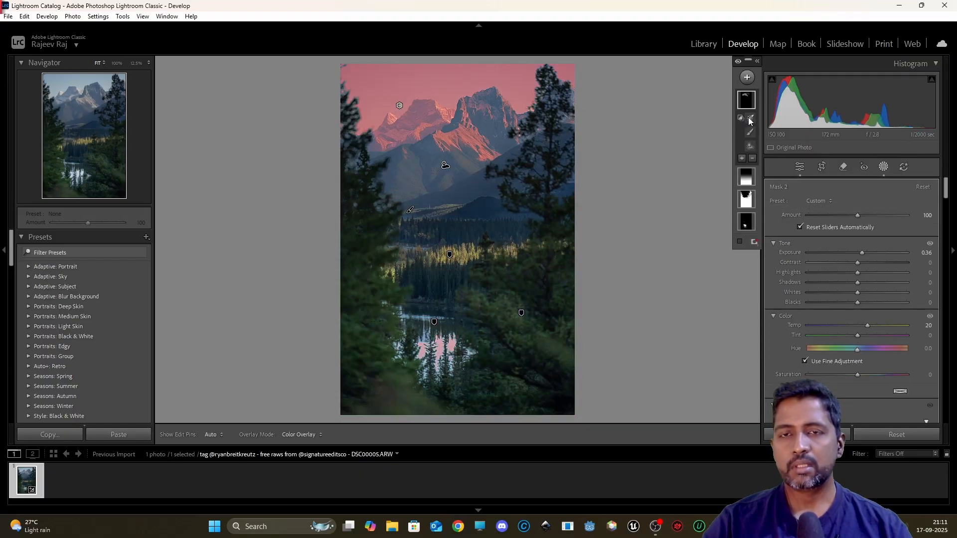
pyautogui.click(748, 99)
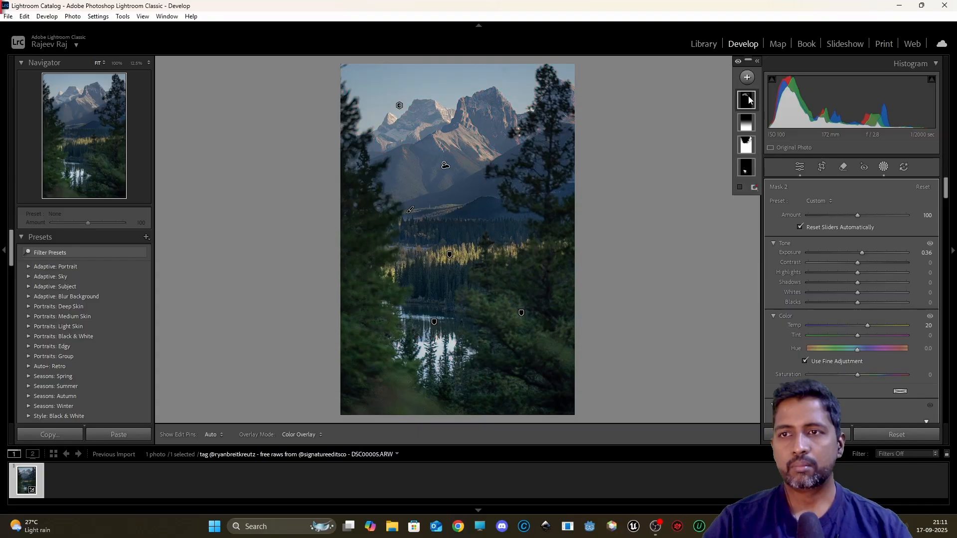
pyautogui.click(748, 99)
pyautogui.moveTo(742, 120)
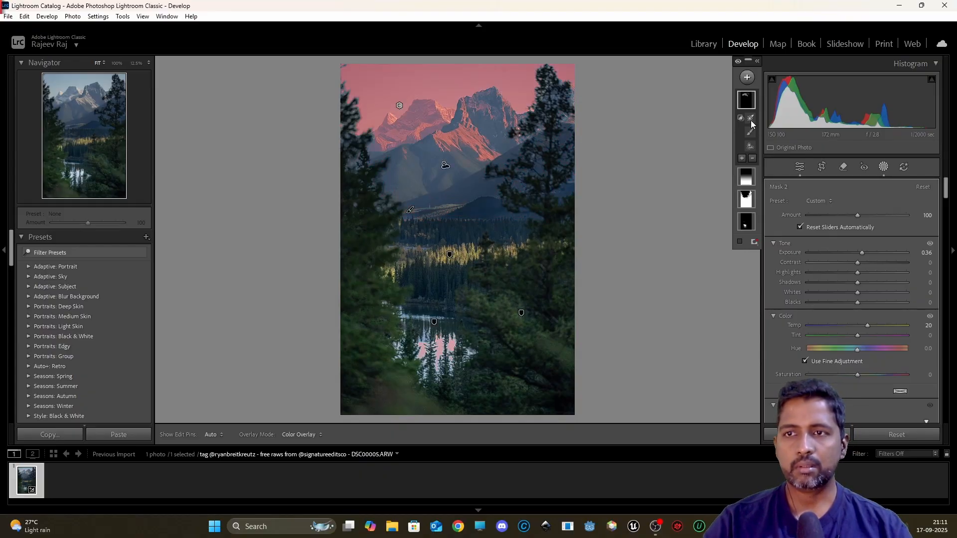
pyautogui.moveTo(752, 149)
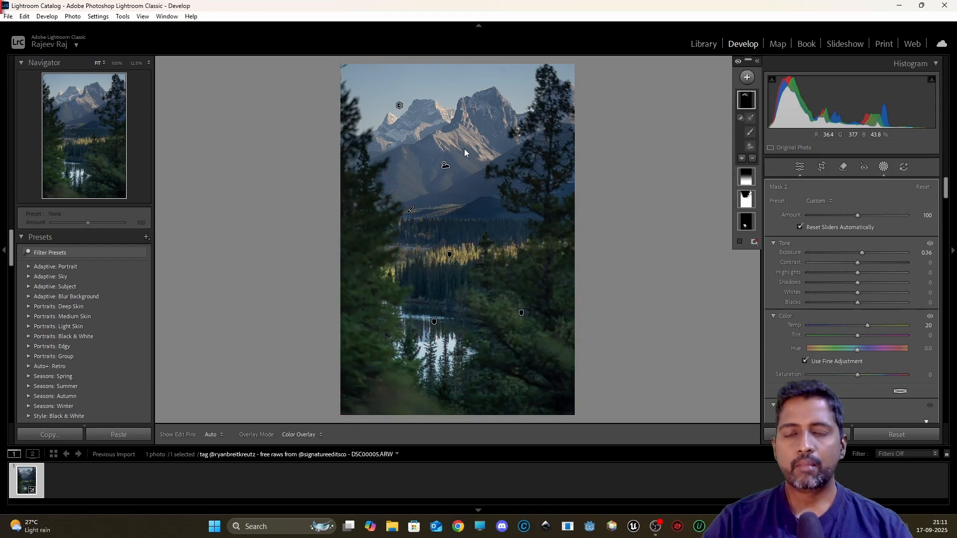
# Set the photo's global contrast to +21
pyautogui.click(800, 169)
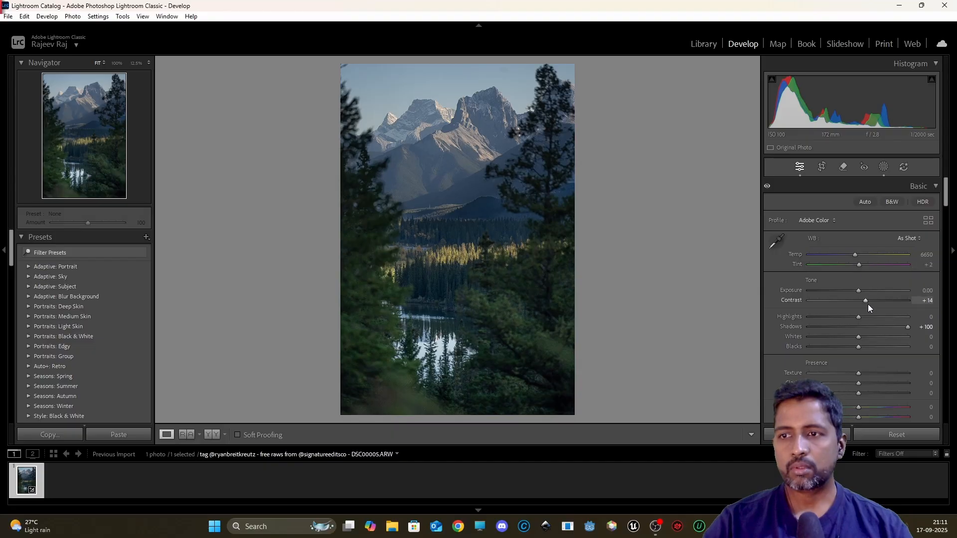
pyautogui.moveTo(866, 304); pyautogui.dragTo(870, 303)
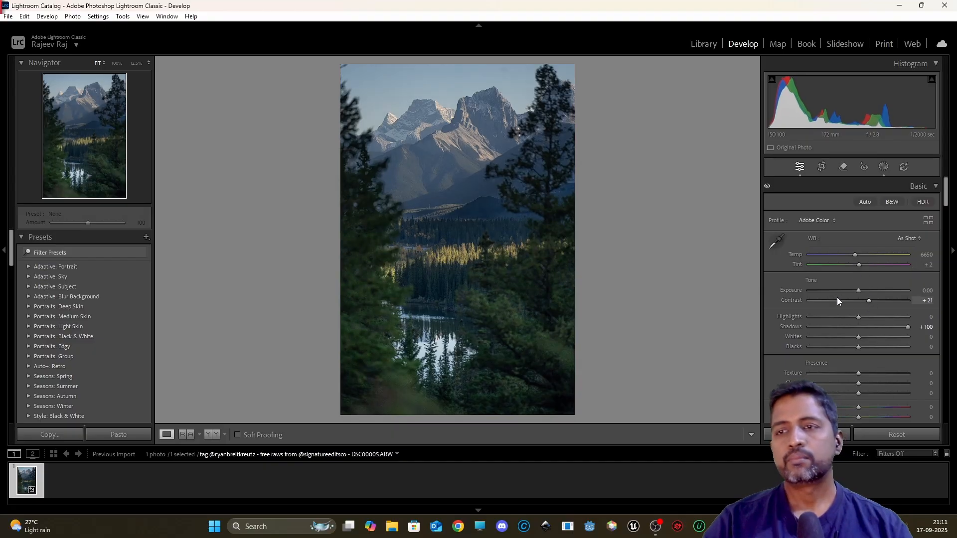
# Create another landscape mask for Mountains with contrast 15, and compare the edited photo with the original
pyautogui.click(884, 170)
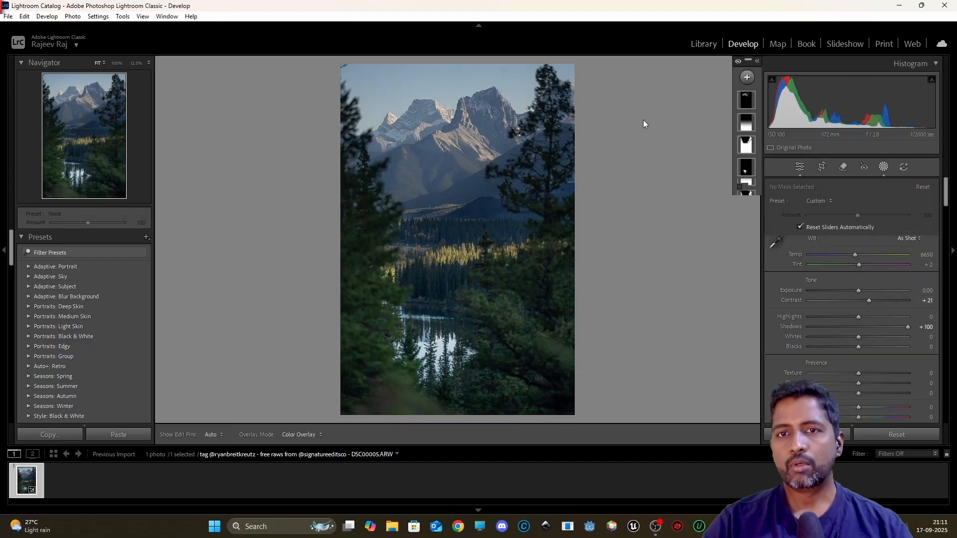
pyautogui.click(748, 78)
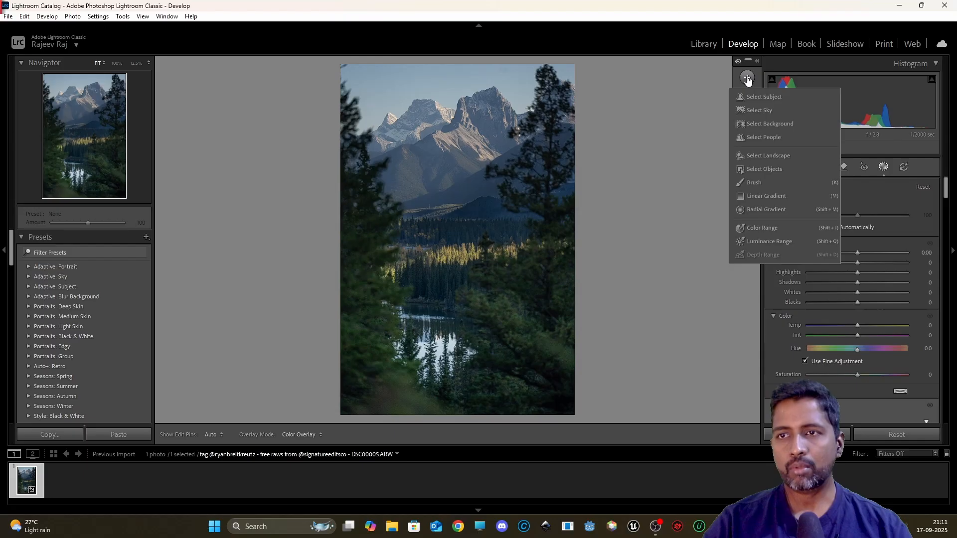
pyautogui.click(772, 156)
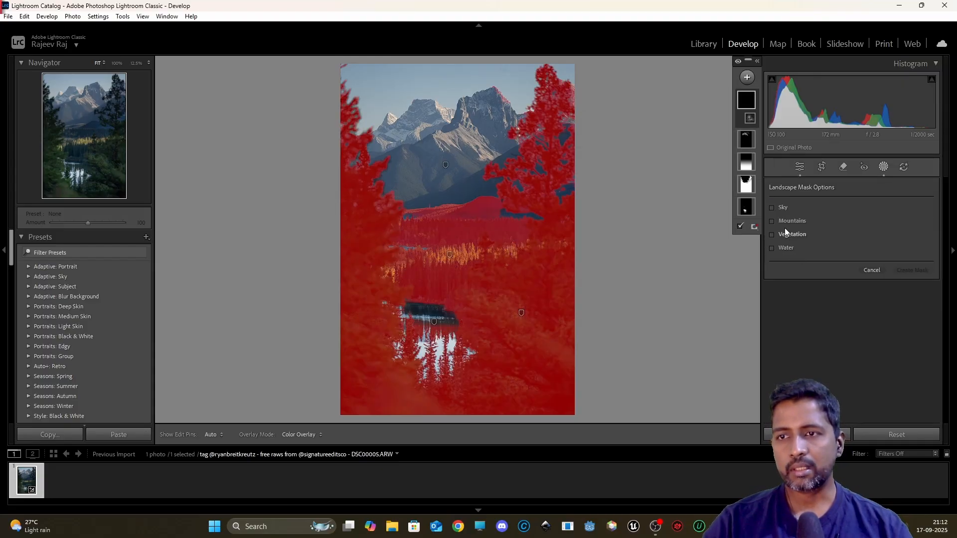
pyautogui.click(786, 221)
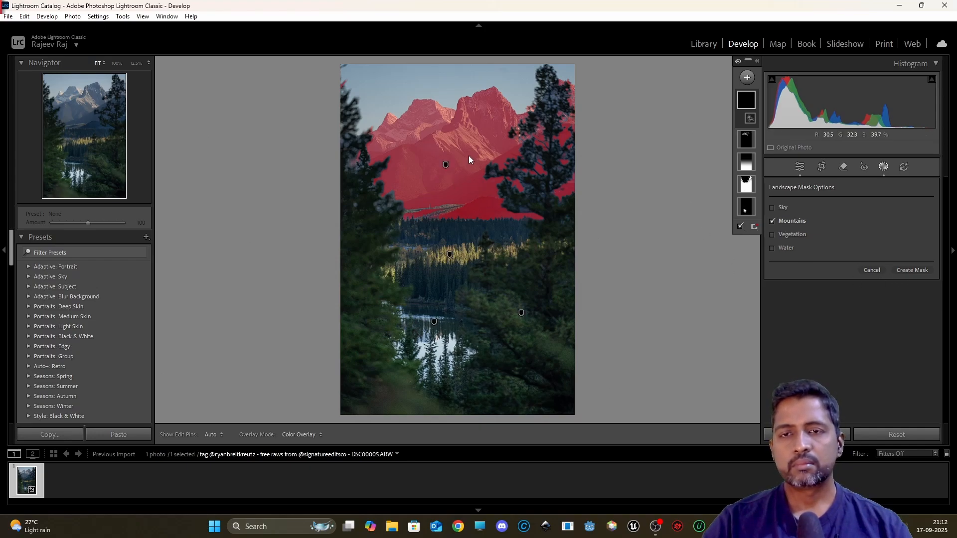
pyautogui.click(915, 270)
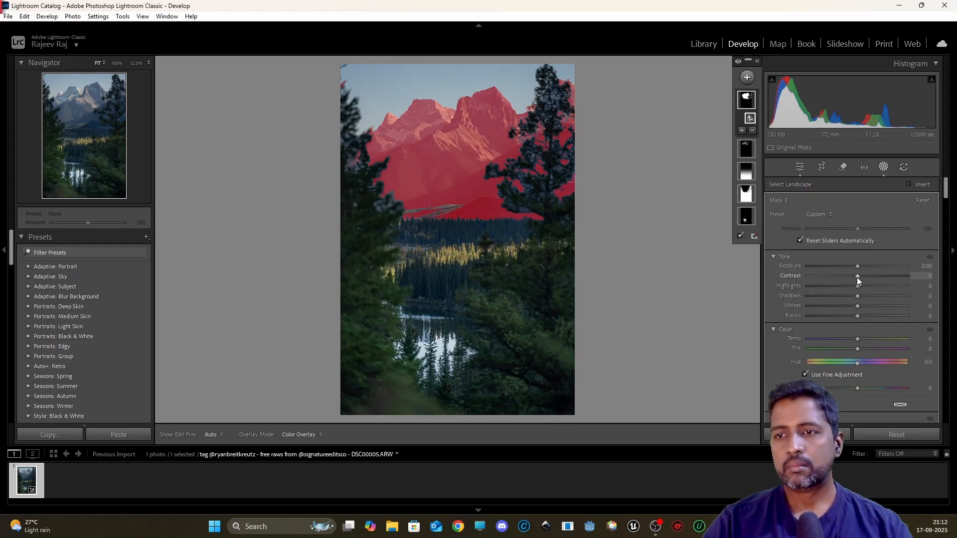
pyautogui.moveTo(857, 277); pyautogui.dragTo(864, 277)
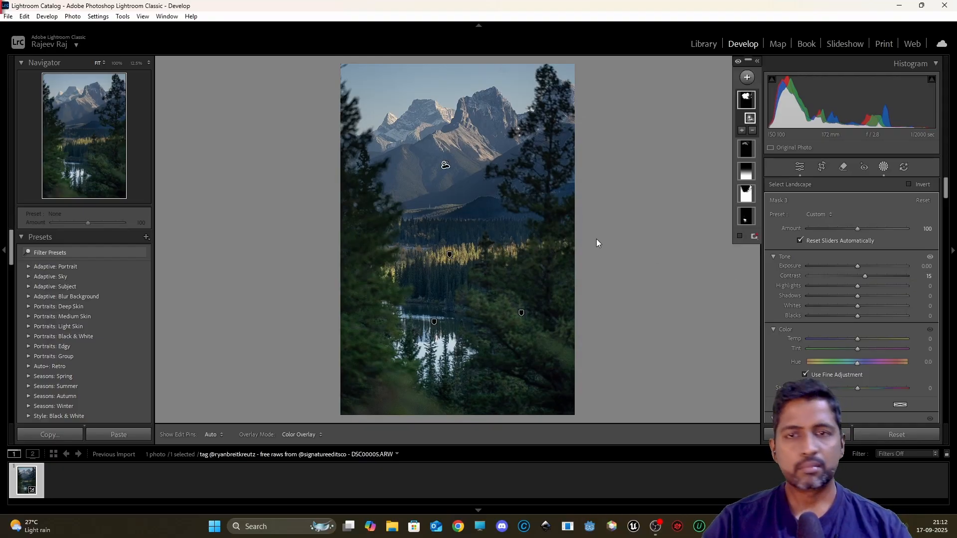
pyautogui.press('y')
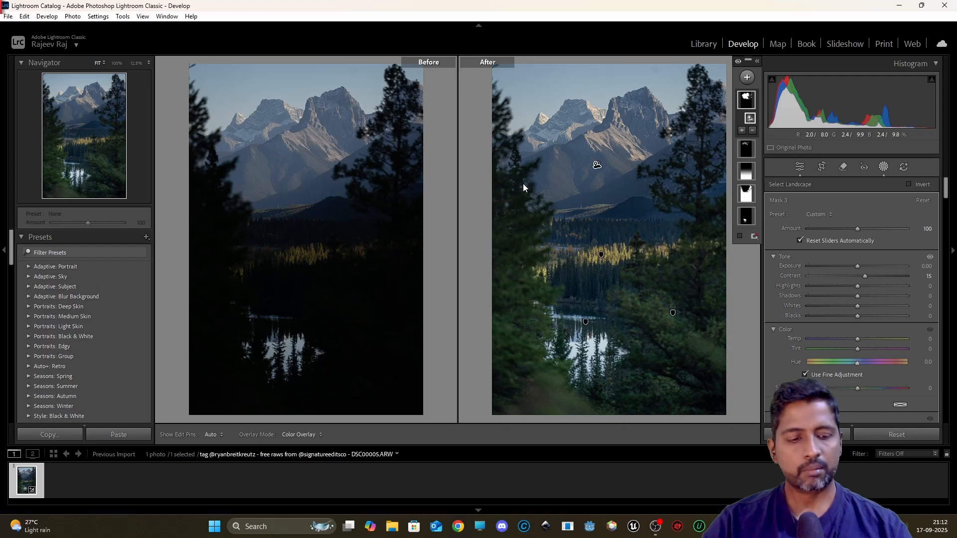
pyautogui.press('y')
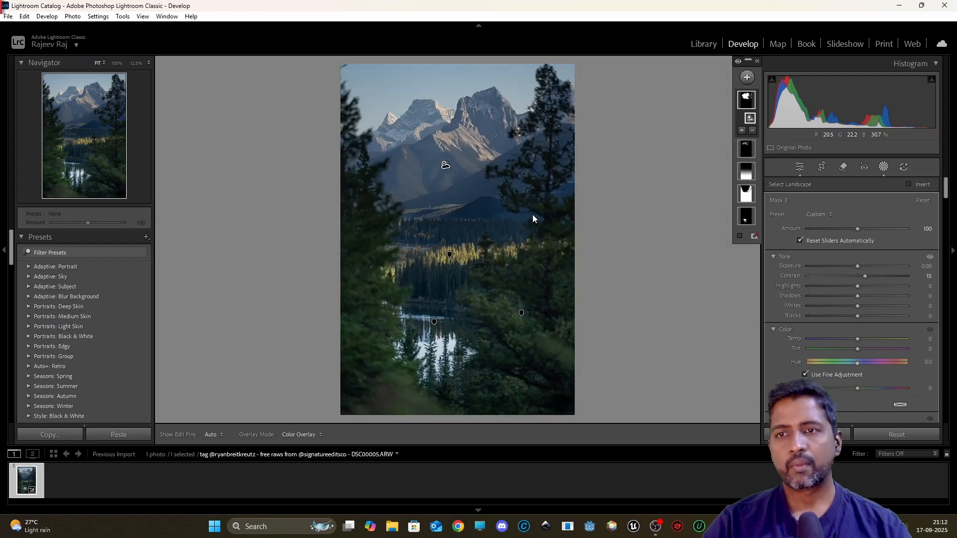
# Create a new landscape mask covering the Vegetation
pyautogui.click(747, 77)
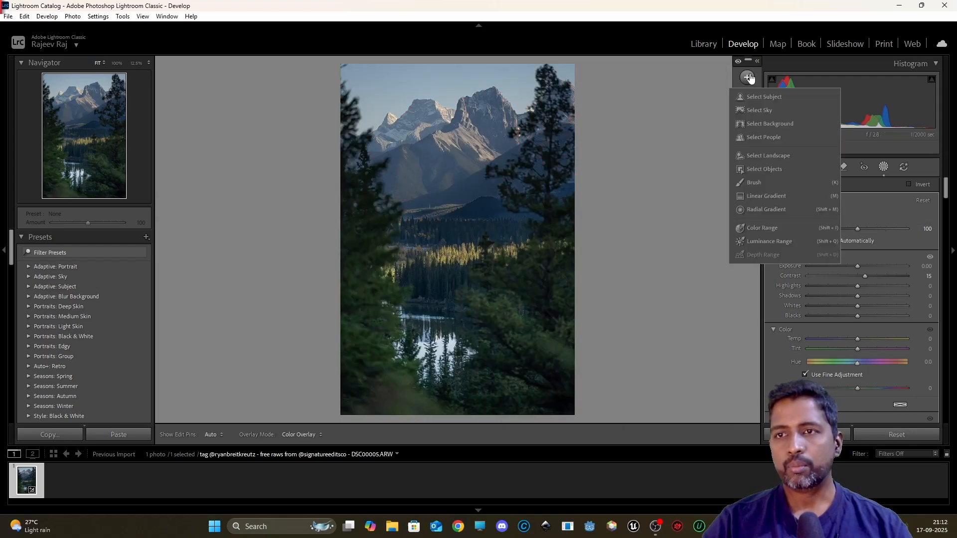
pyautogui.click(791, 155)
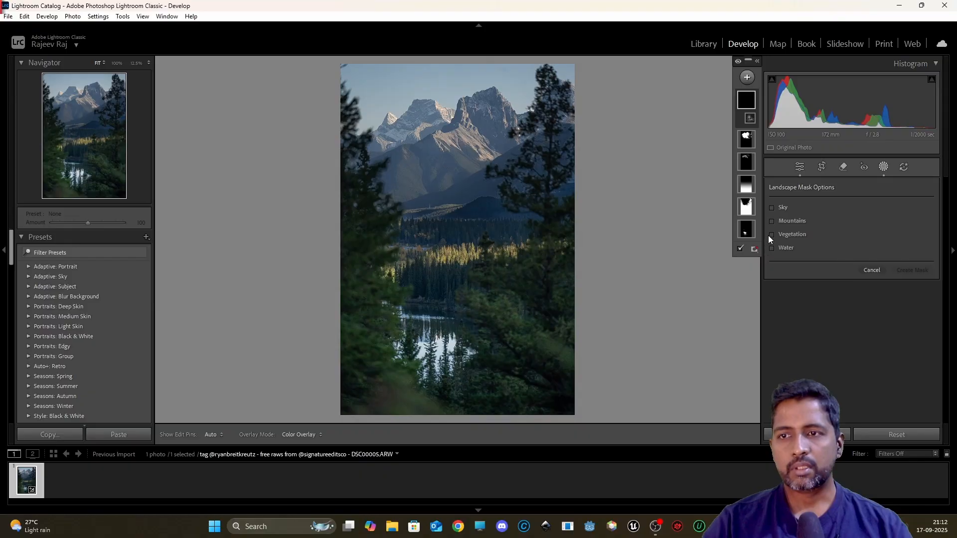
pyautogui.click(772, 234)
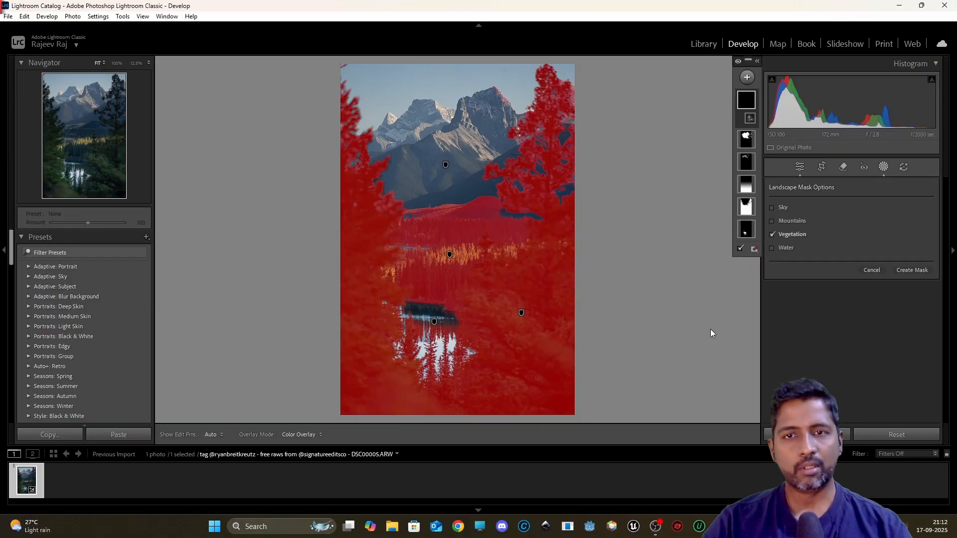
pyautogui.click(921, 270)
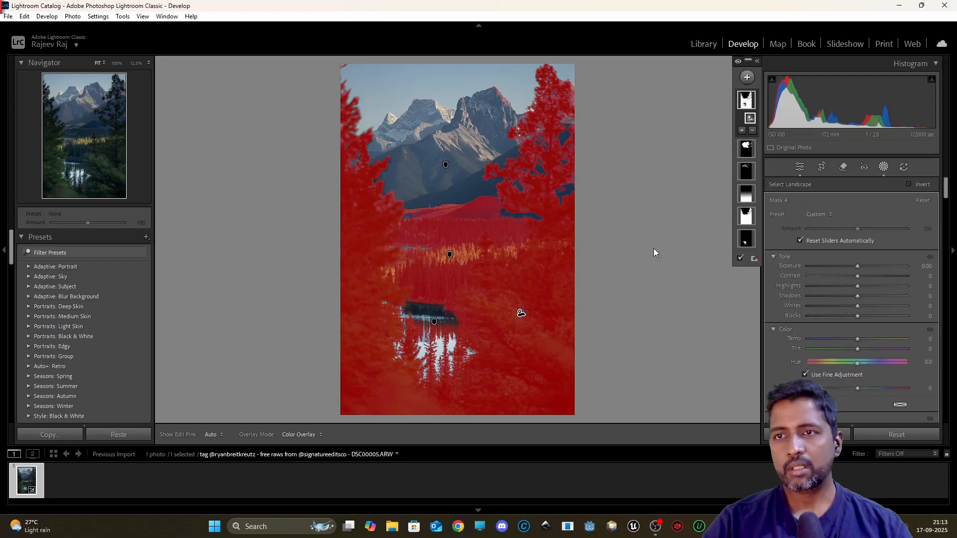
# Intersect the vegetation mask with a luminance range of 37/44 to 50/55
pyautogui.rightClick(747, 102)
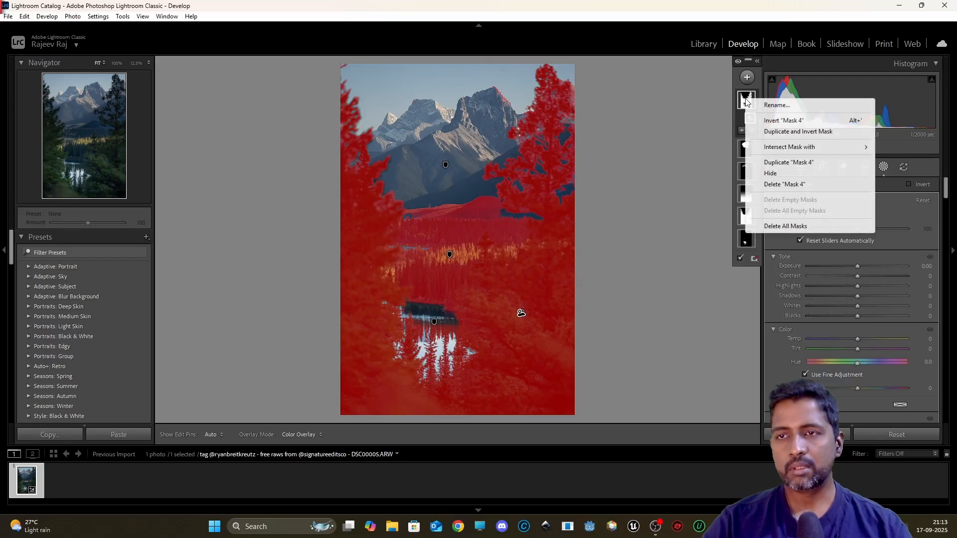
pyautogui.moveTo(796, 152)
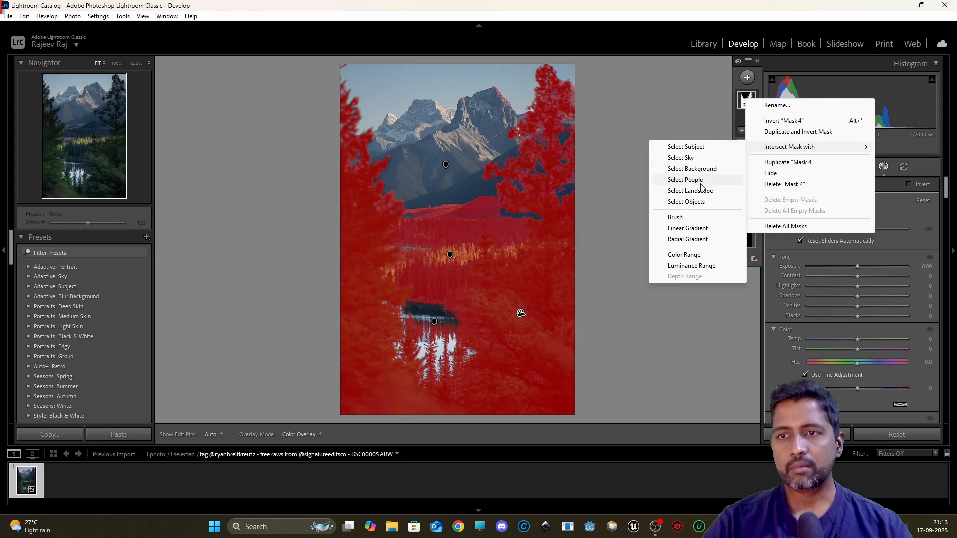
pyautogui.click(702, 268)
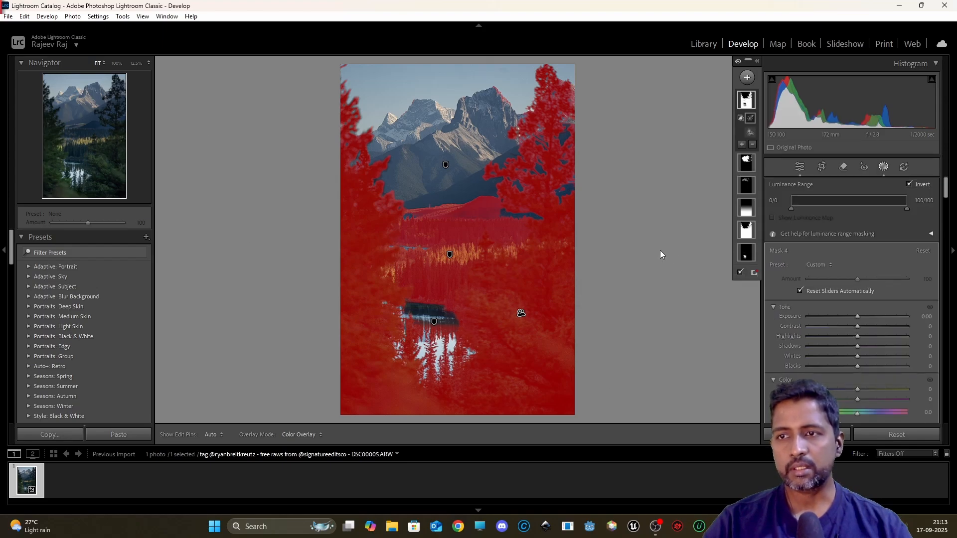
pyautogui.moveTo(790, 208); pyautogui.dragTo(866, 208)
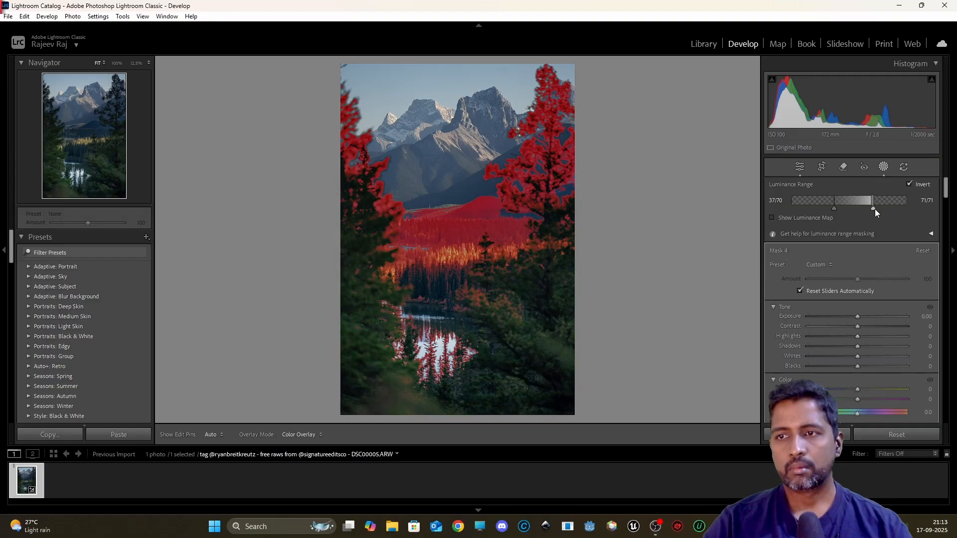
pyautogui.hotkey('ctrl', 'z')
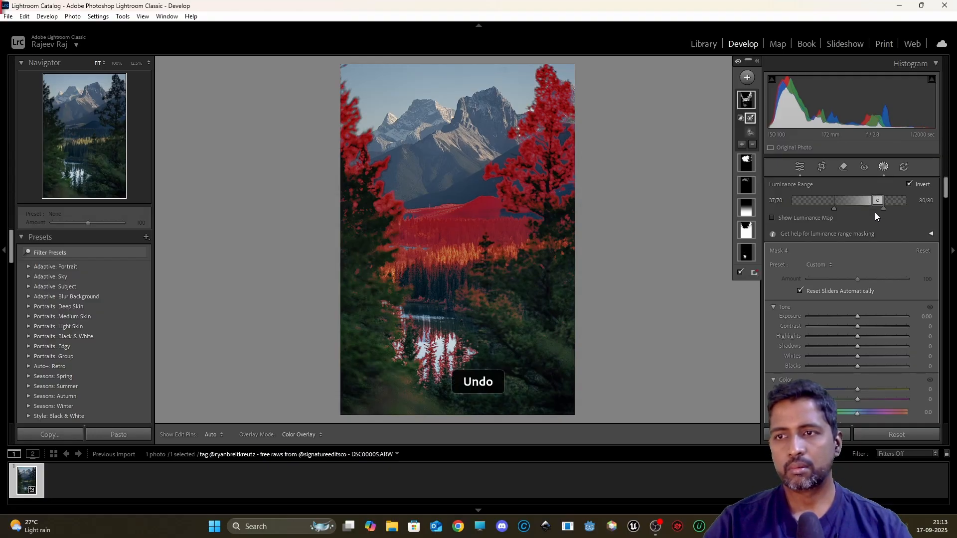
pyautogui.moveTo(869, 200)
pyautogui.mouseDown()
pyautogui.moveTo(845, 199)
pyautogui.moveTo(881, 209)
pyautogui.moveTo(852, 202)
pyautogui.mouseUp()
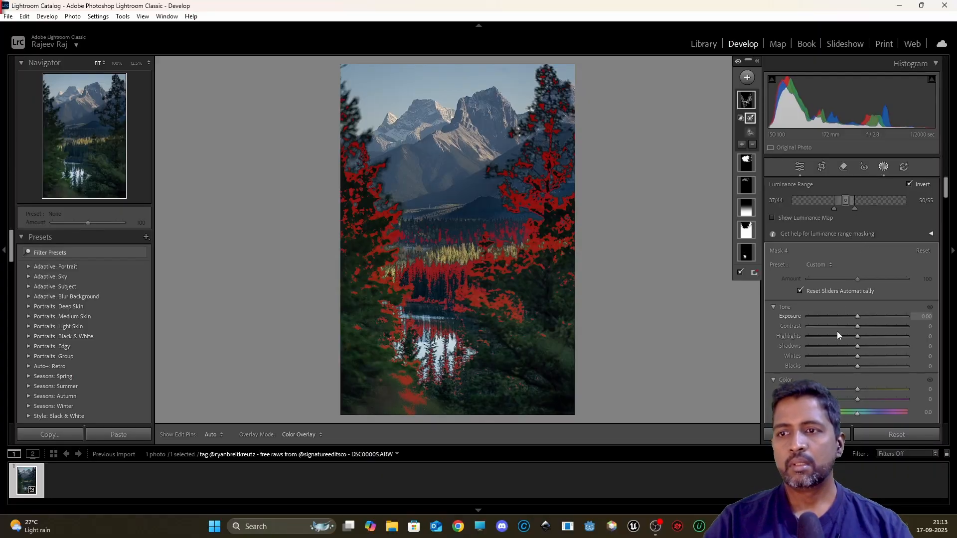
# Set the intersected vegetation mask's exposure to 0.12 and its temperature to 12
pyautogui.click(857, 317)
pyautogui.moveTo(858, 316); pyautogui.dragTo(860, 316)
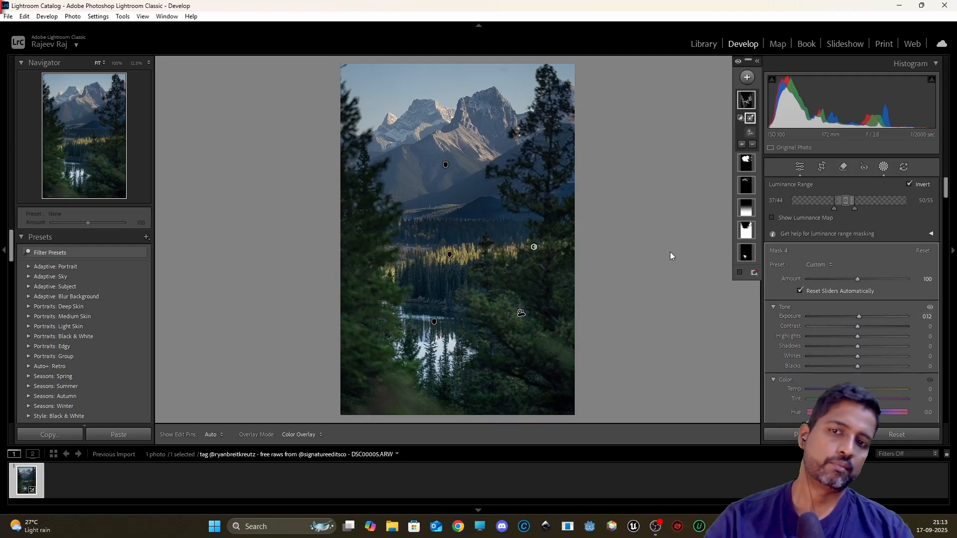
pyautogui.moveTo(859, 390)
pyautogui.mouseDown()
pyautogui.moveTo(877, 394)
pyautogui.moveTo(864, 390)
pyautogui.mouseUp()
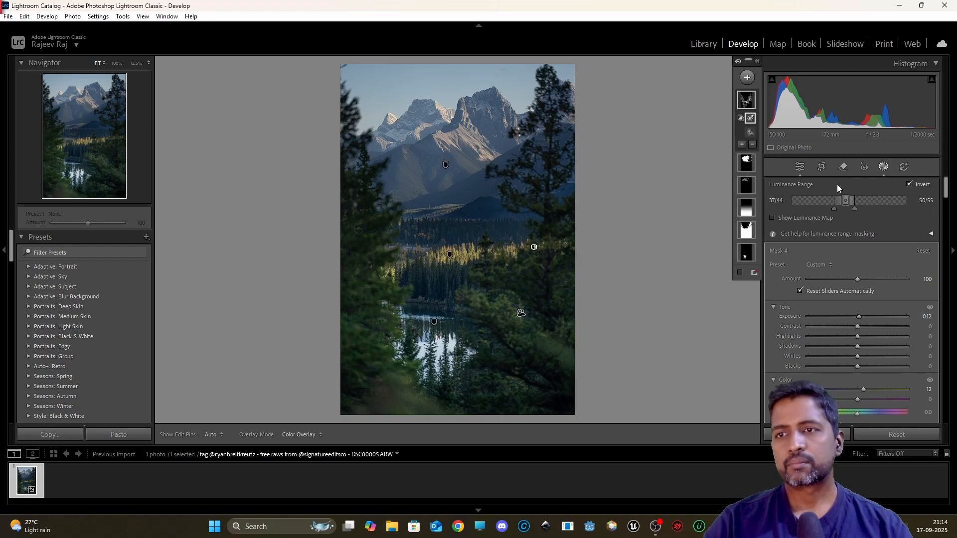
# Set the photo's global exposure to +0.10 and compare the edit with the original
pyautogui.click(800, 167)
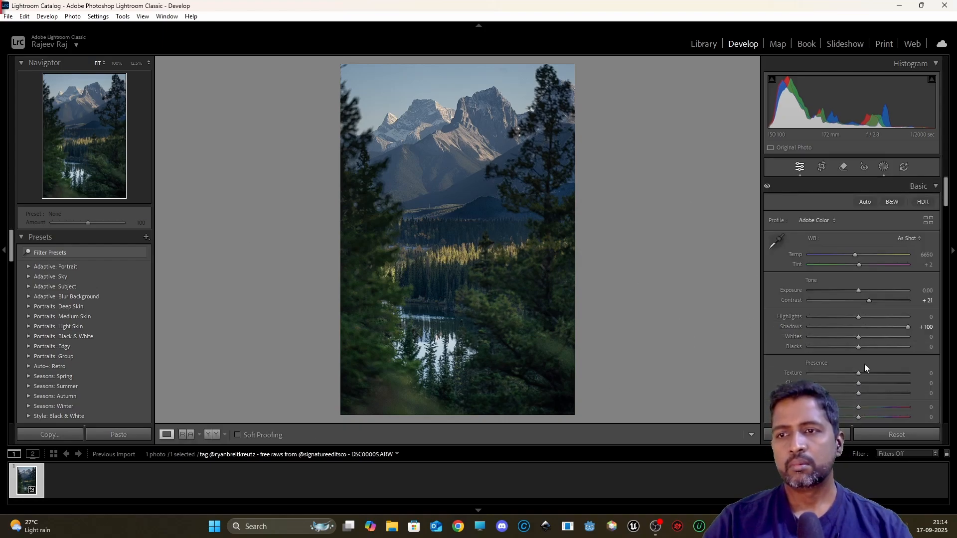
pyautogui.moveTo(857, 296); pyautogui.dragTo(860, 293)
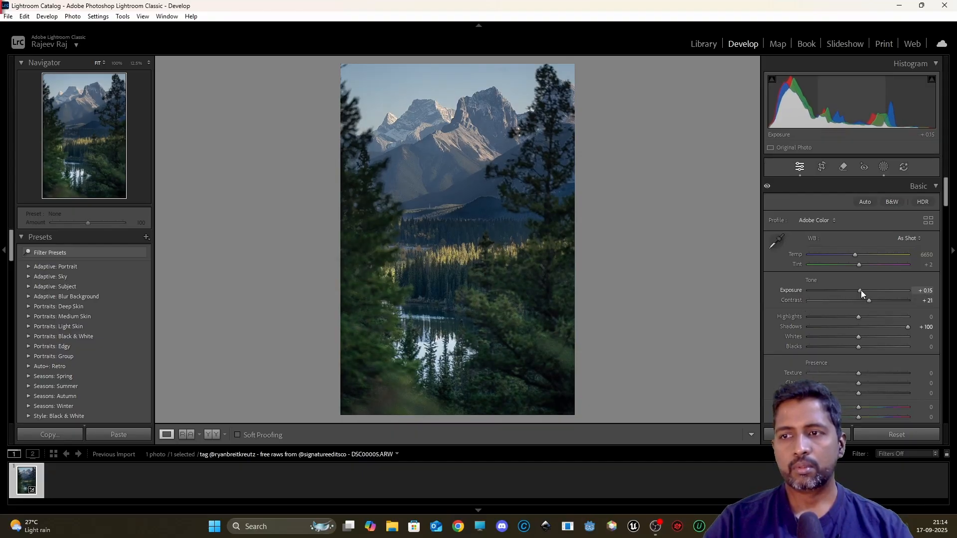
pyautogui.moveTo(860, 290); pyautogui.dragTo(861, 290)
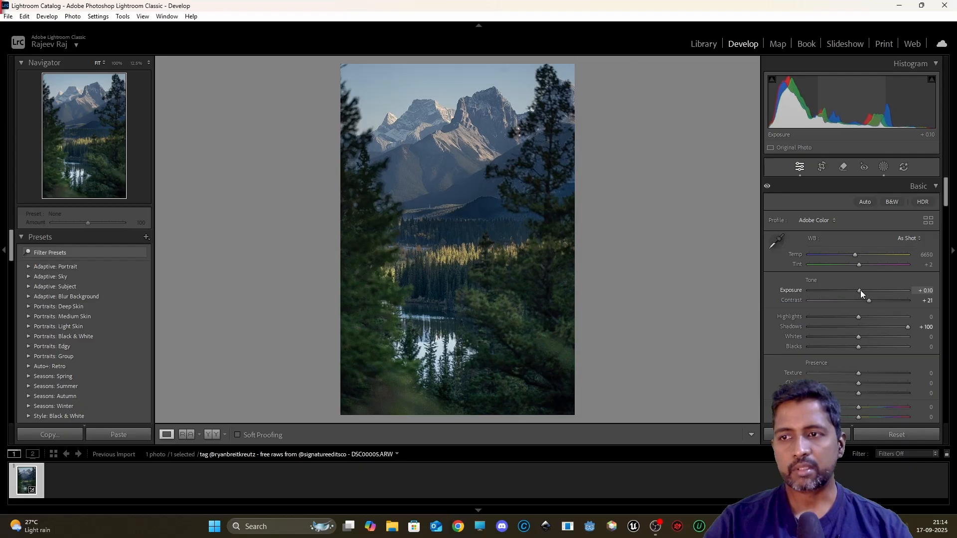
pyautogui.press('y')
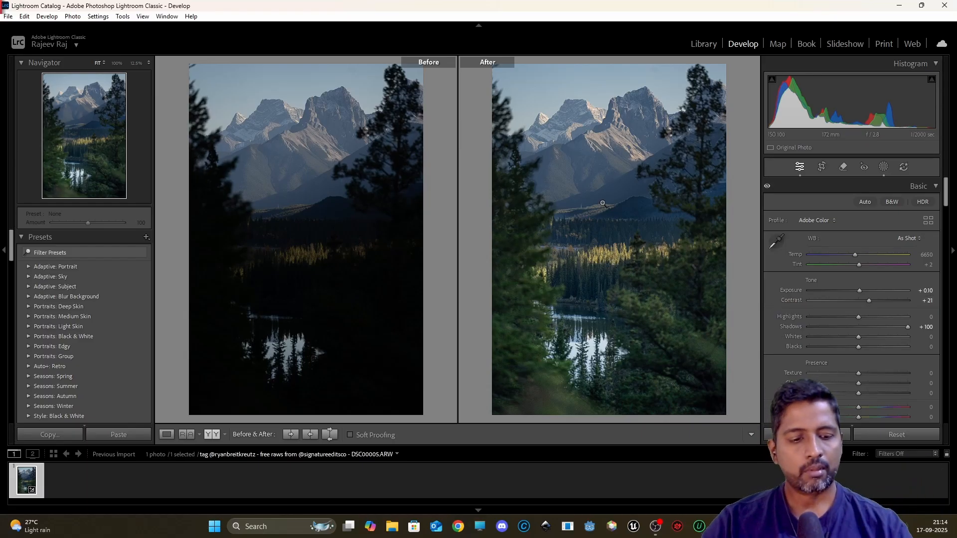
pyautogui.press('y')
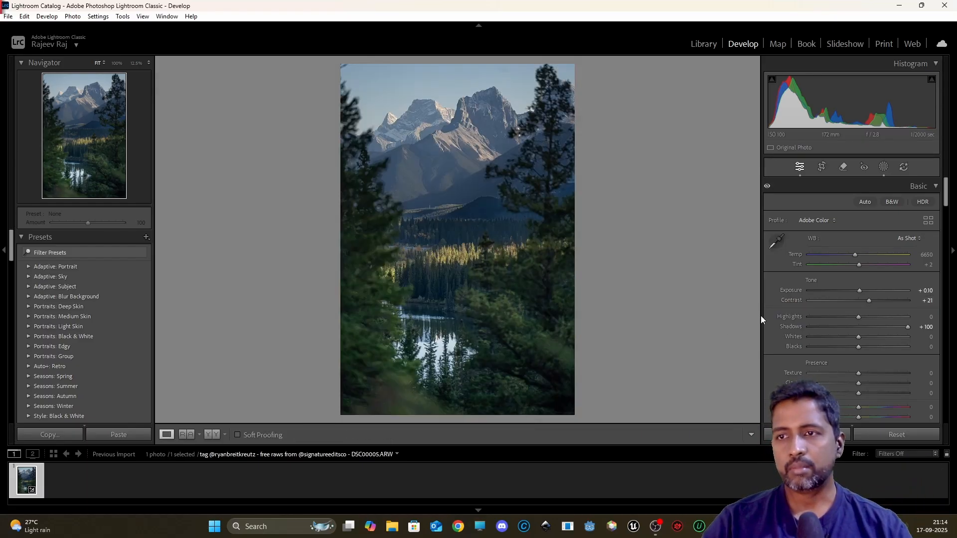
# Create a new landscape mask covering the Water
pyautogui.click(883, 167)
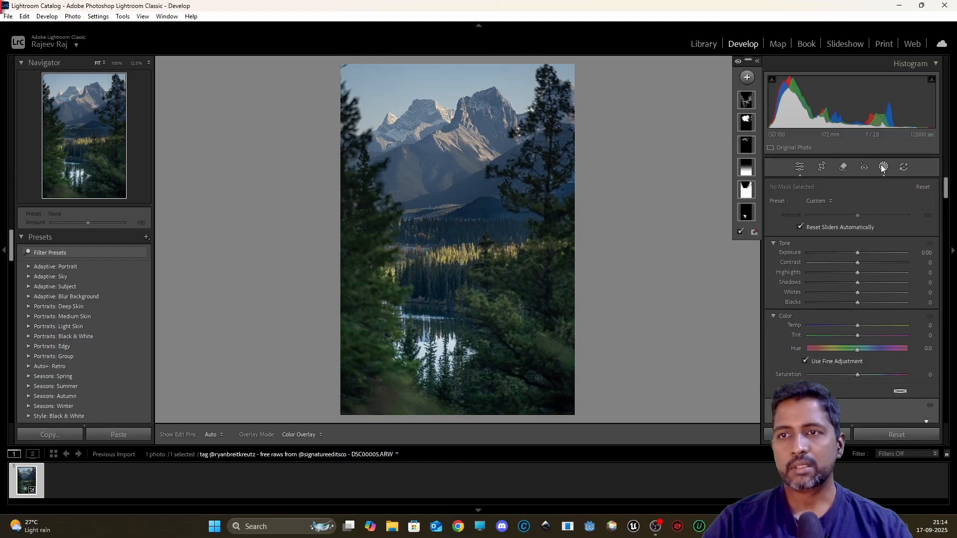
pyautogui.click(747, 77)
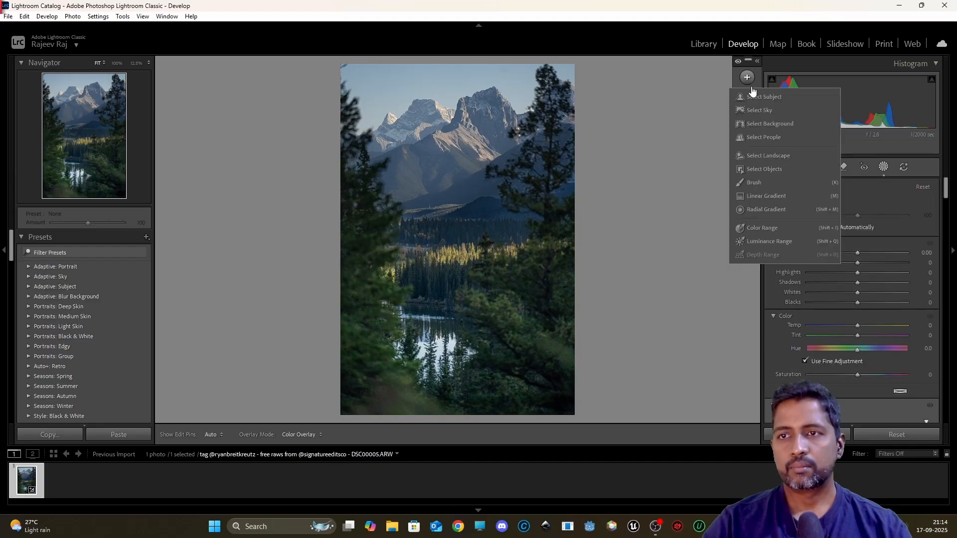
pyautogui.click(780, 156)
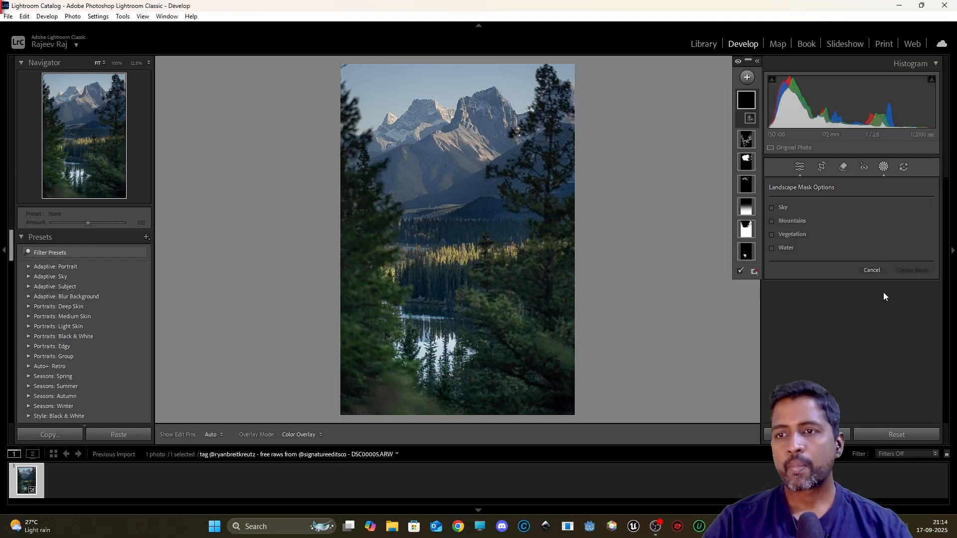
pyautogui.click(772, 248)
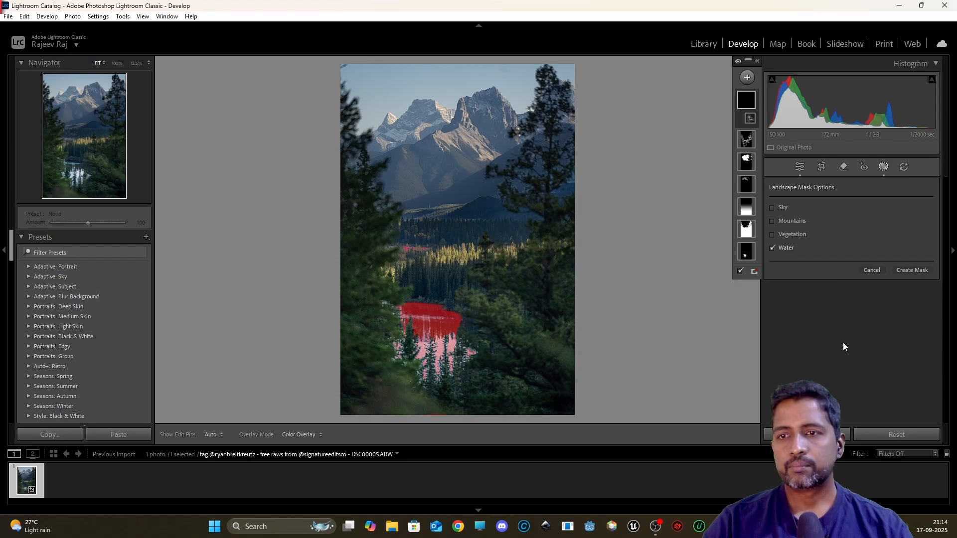
pyautogui.click(913, 270)
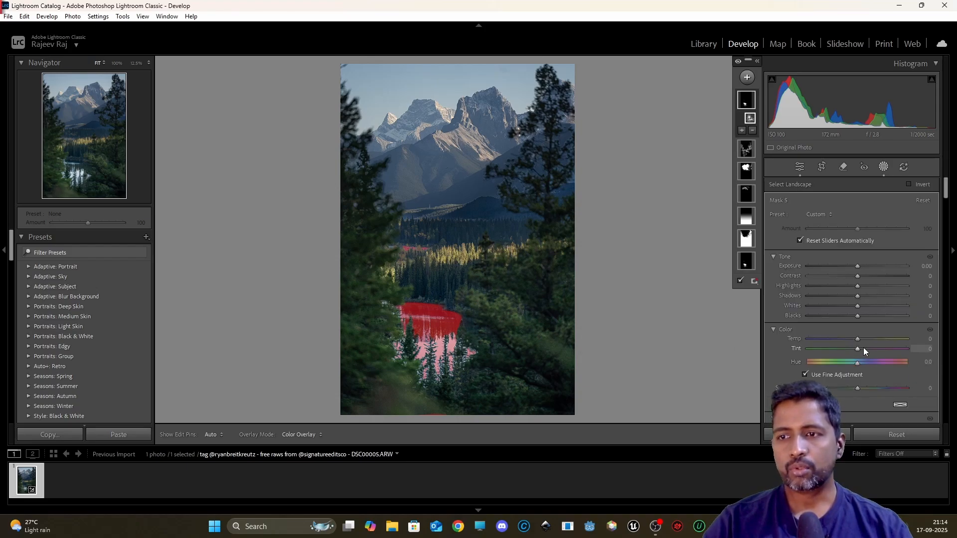
# Cool the water mask to a temperature of -12 and compare the edited photo with the original
pyautogui.moveTo(859, 341)
pyautogui.mouseDown()
pyautogui.moveTo(794, 339)
pyautogui.moveTo(897, 343)
pyautogui.moveTo(853, 343)
pyautogui.moveTo(858, 359)
pyautogui.mouseUp()
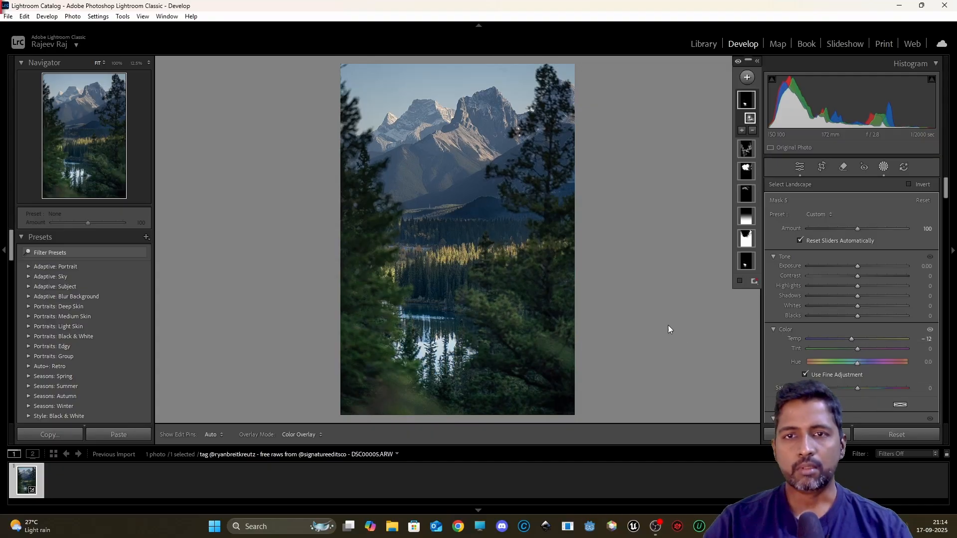
pyautogui.press('y')
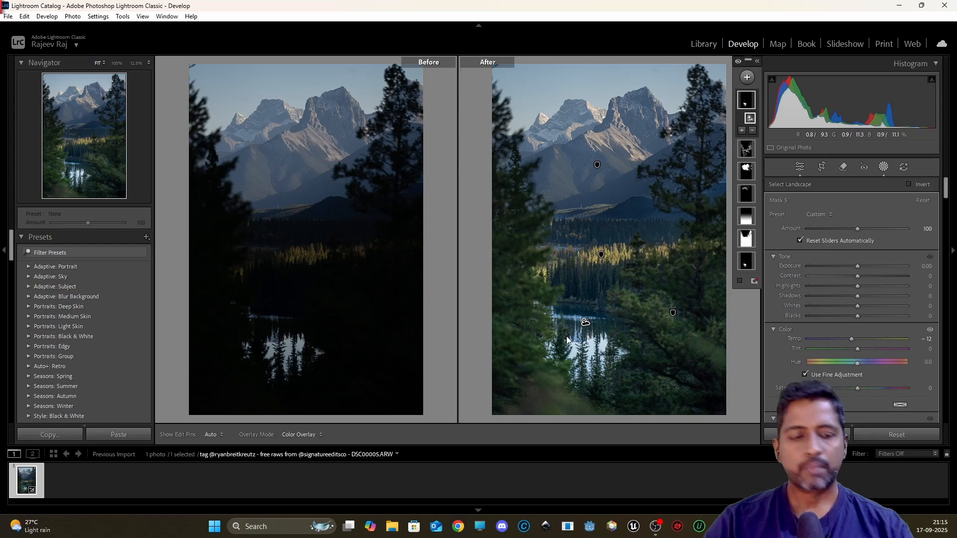
pyautogui.press('y')
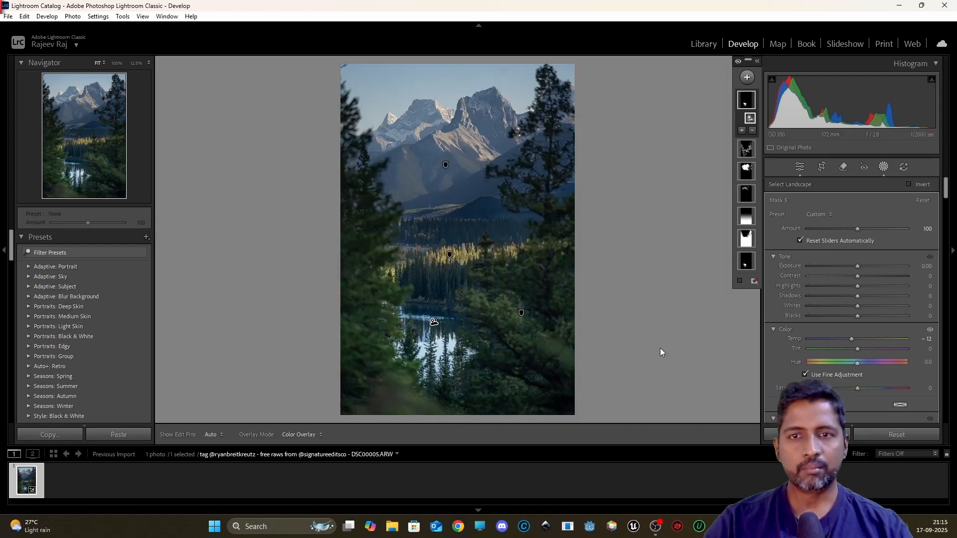